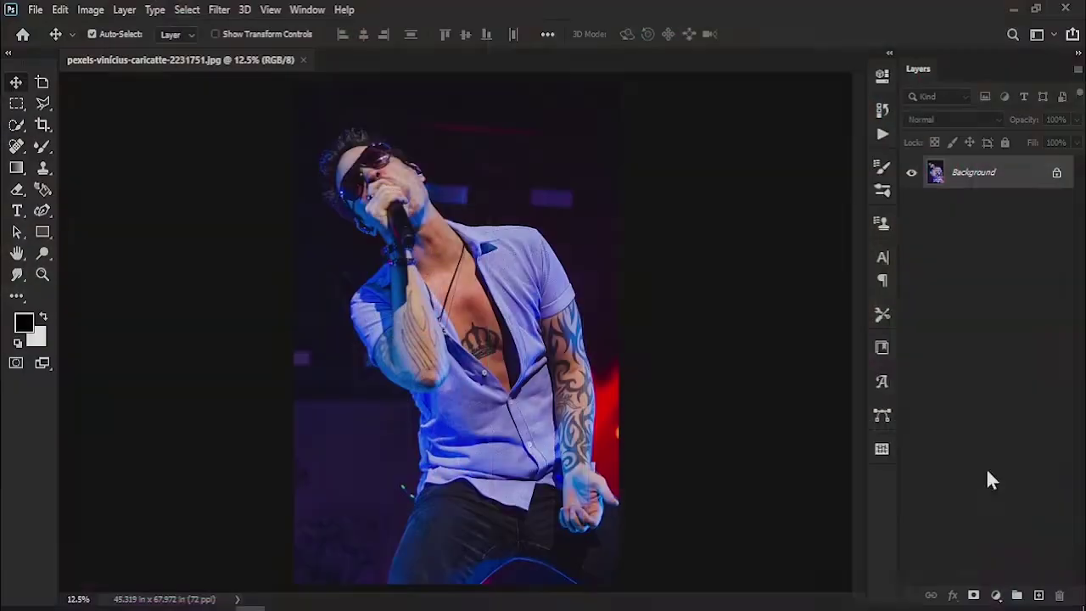
Duplicate the photo layer and add a Black & White adjustment layer with a tweaked tone mix
{"action": "key", "text": "ctrl+j"}
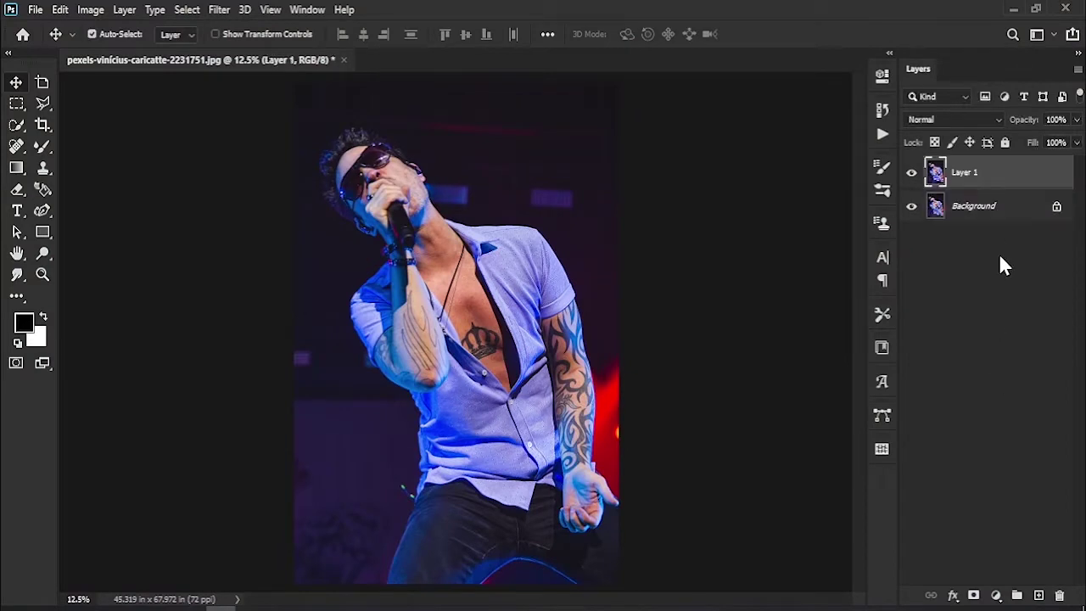
{"action": "left_click", "coordinate": [995, 594]}
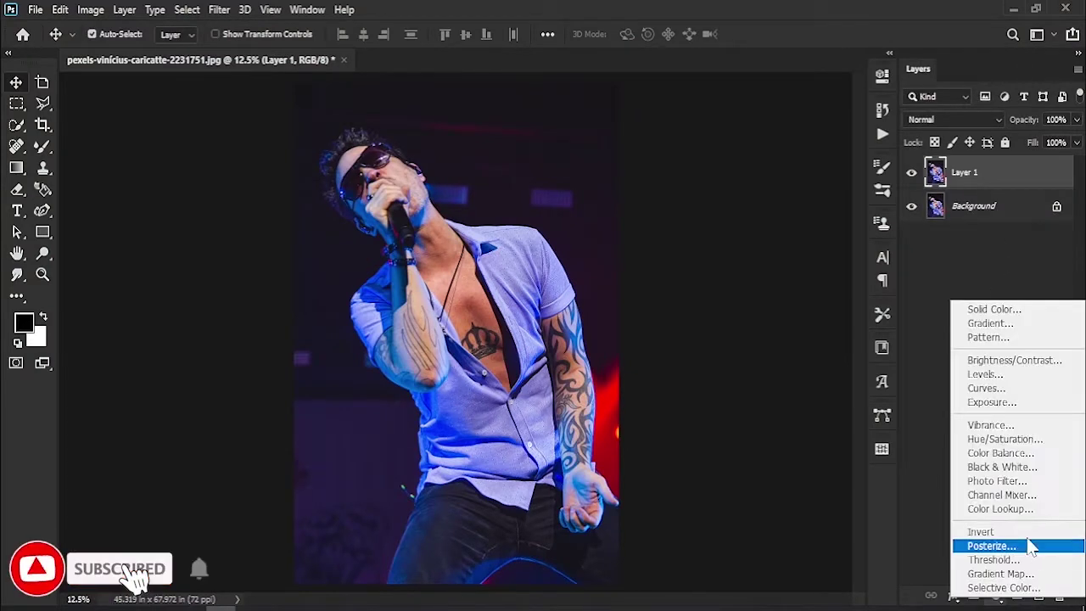
{"action": "left_click", "coordinate": [1043, 476]}
{"action": "left_click_drag", "start_coordinate": [774, 277], "coordinate": [768, 288]}
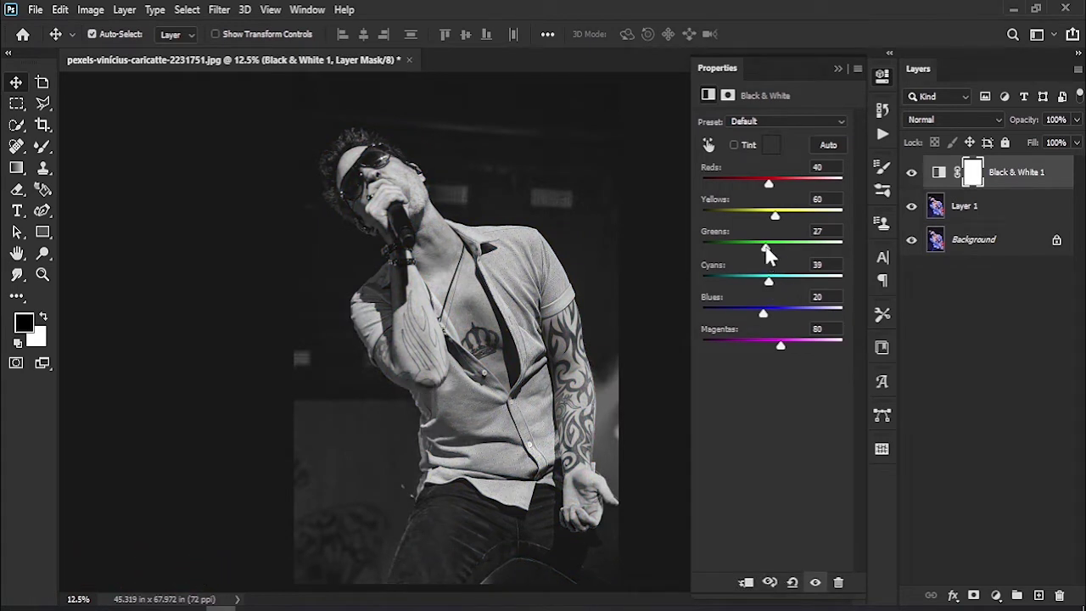
{"action": "left_click", "coordinate": [836, 68]}
{"action": "left_click", "coordinate": [950, 330]}
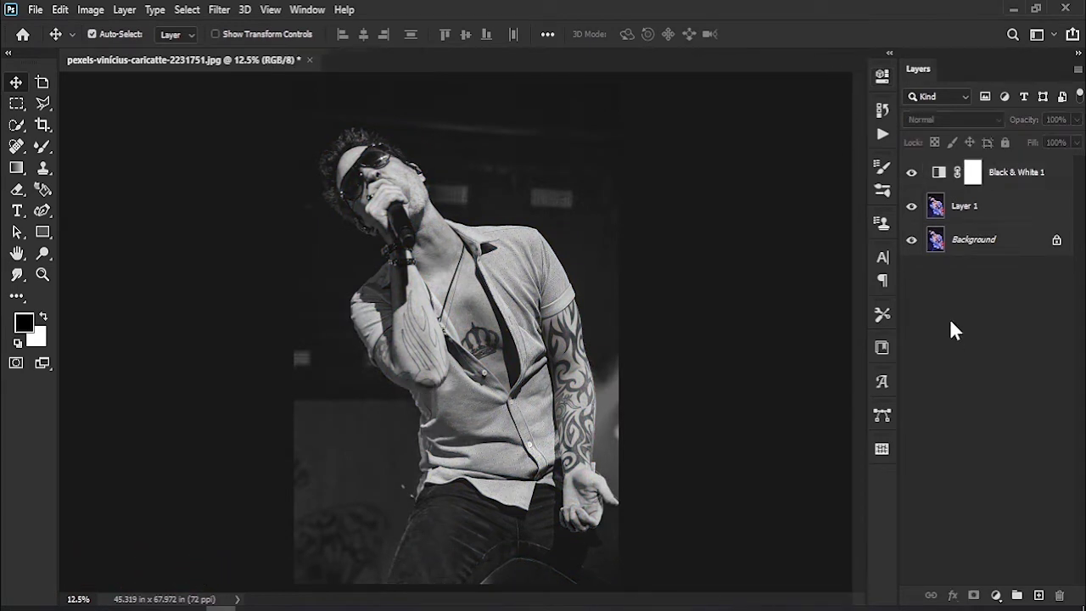
{"action": "left_click", "coordinate": [43, 274]}
{"action": "left_click_drag", "start_coordinate": [475, 362], "coordinate": [459, 361]}
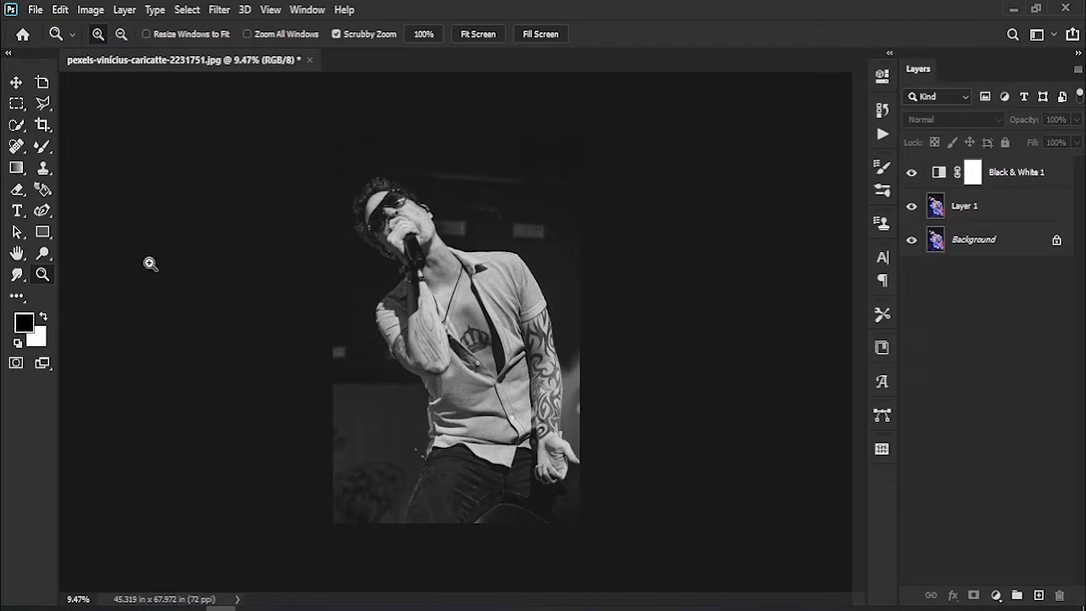
Draw a tall red rectangle over the singer
{"action": "left_click", "coordinate": [42, 232]}
{"action": "left_click_drag", "start_coordinate": [379, 138], "coordinate": [491, 531]}
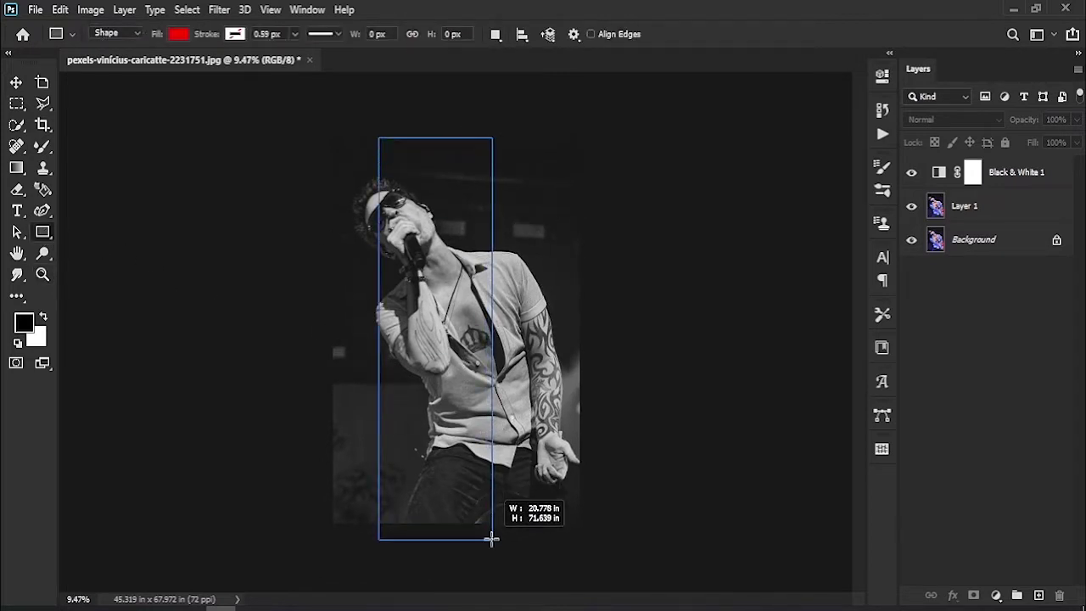
{"action": "left_click_drag", "start_coordinate": [491, 531], "coordinate": [488, 540]}
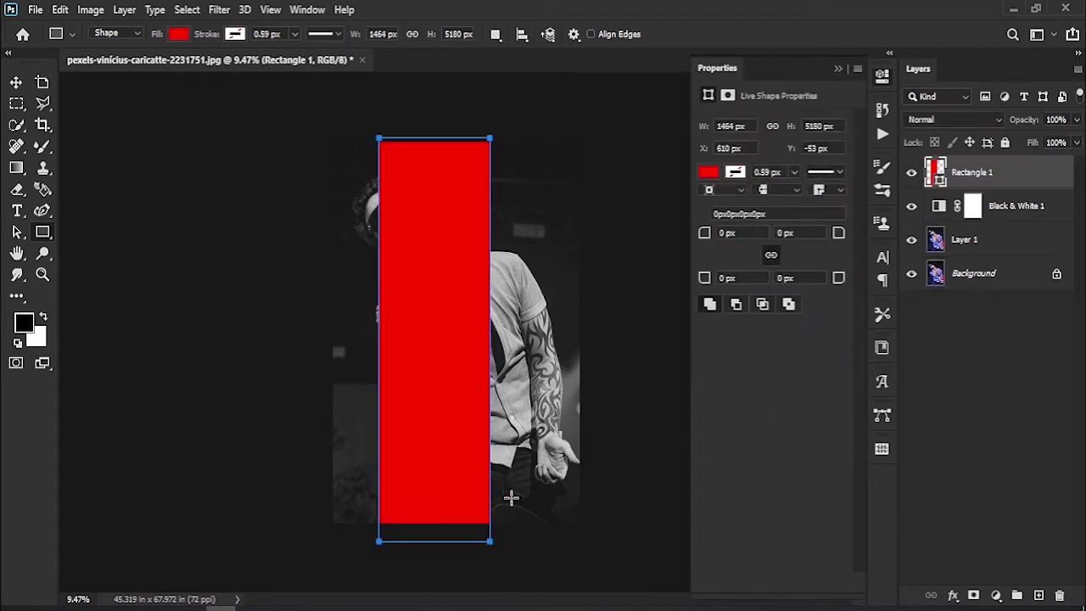
Skew the red rectangle to the right into a diagonal band
{"action": "left_click", "coordinate": [832, 68]}
{"action": "left_click", "coordinate": [15, 82]}
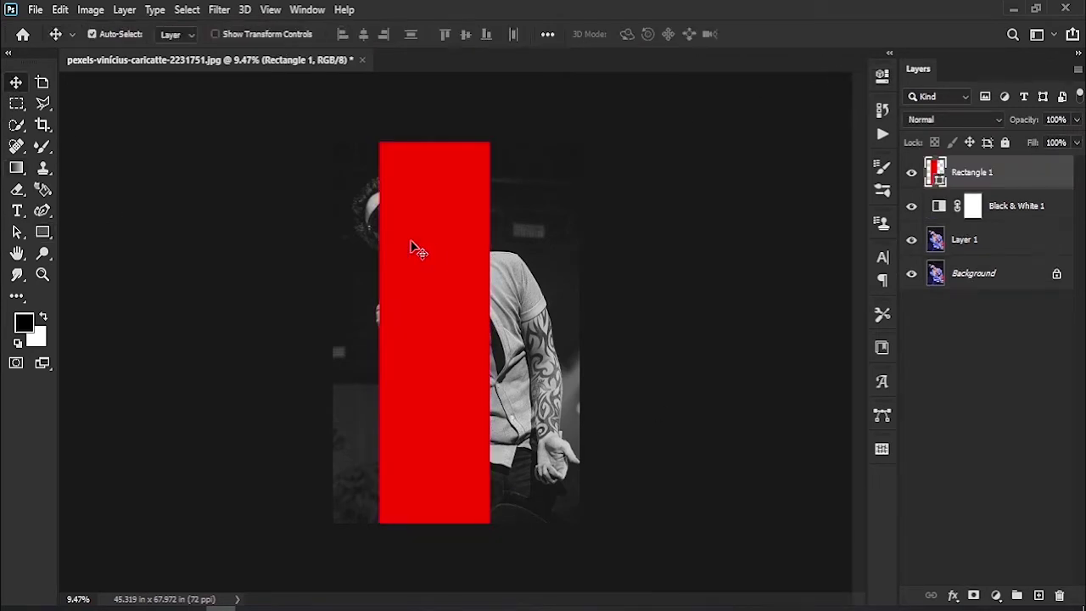
{"action": "key", "text": "ctrl+t"}
{"action": "right_click", "coordinate": [429, 246]}
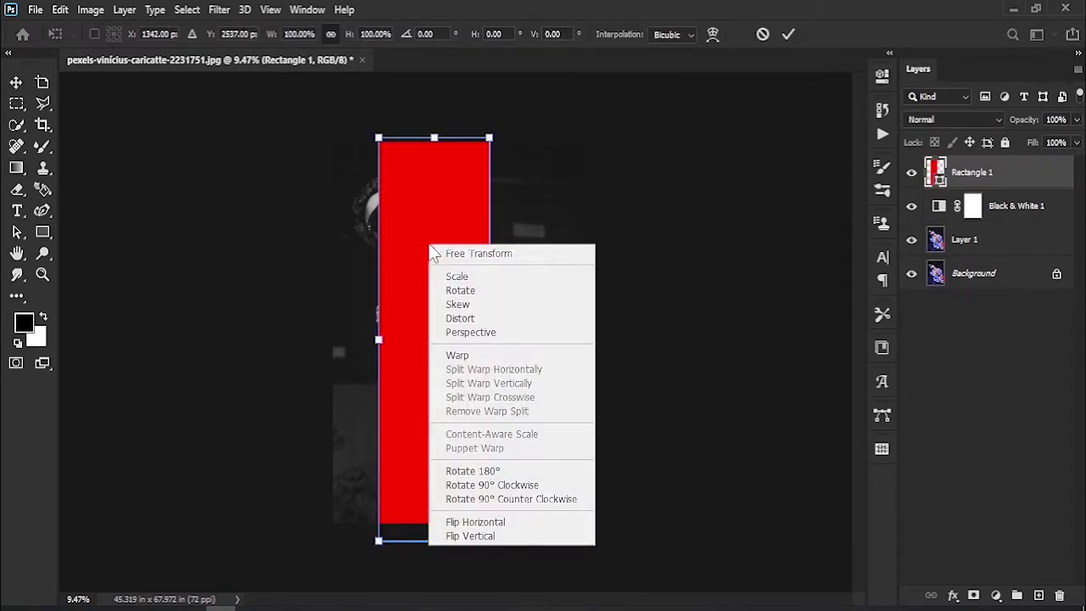
{"action": "left_click", "coordinate": [478, 305]}
{"action": "left_click_drag", "start_coordinate": [434, 540], "coordinate": [584, 540]}
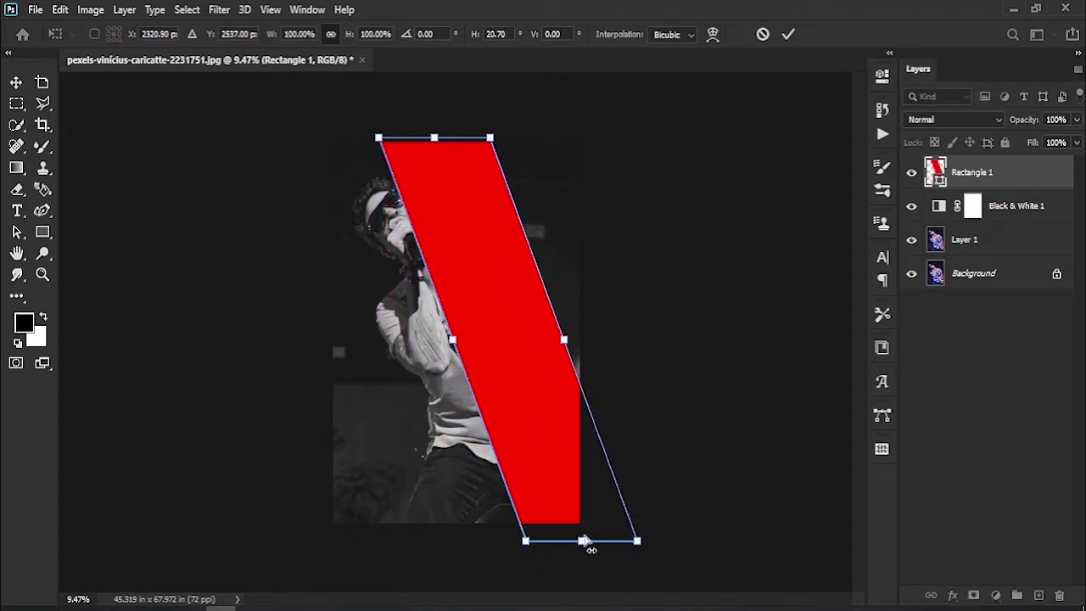
{"action": "left_click", "coordinate": [784, 31]}
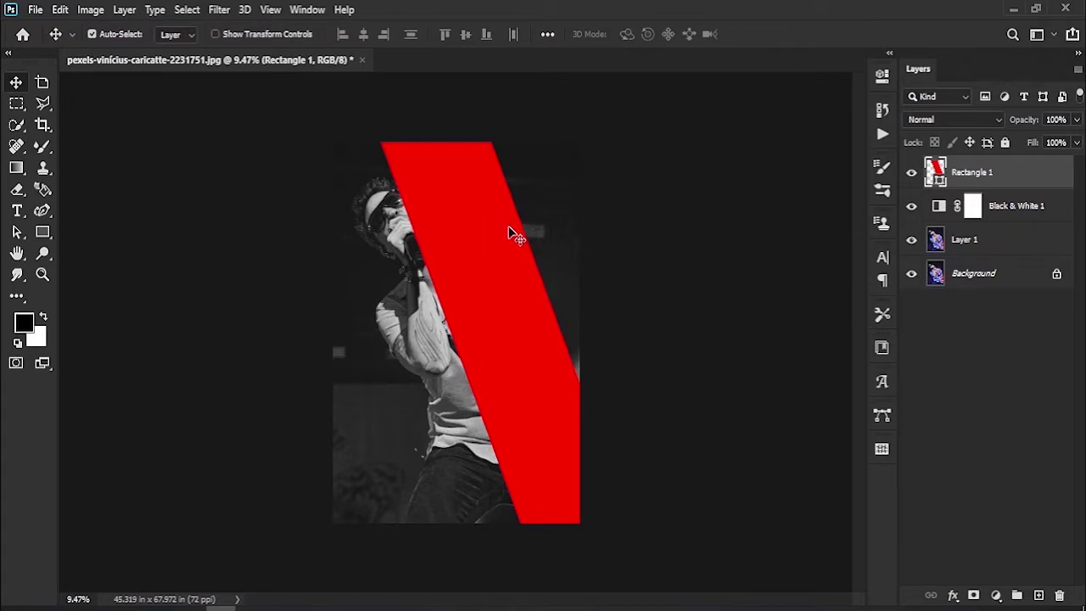
Lower the red band's opacity to 47%
{"action": "left_click_drag", "start_coordinate": [1028, 120], "coordinate": [986, 126]}
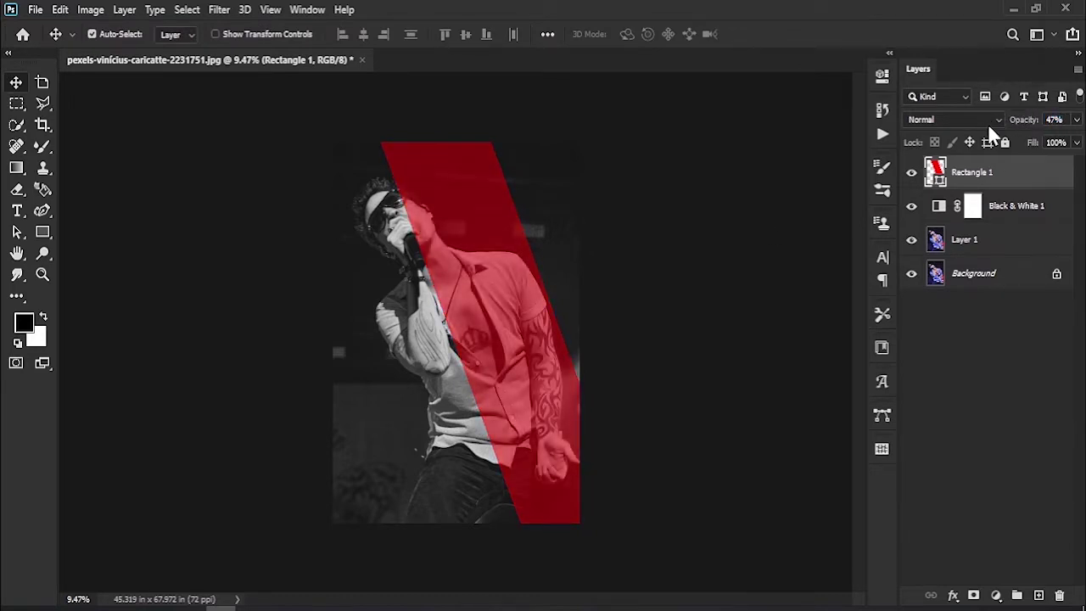
{"action": "left_click", "coordinate": [102, 250]}
{"action": "key", "text": "z"}
{"action": "left_click_drag", "start_coordinate": [492, 226], "coordinate": [264, 180]}
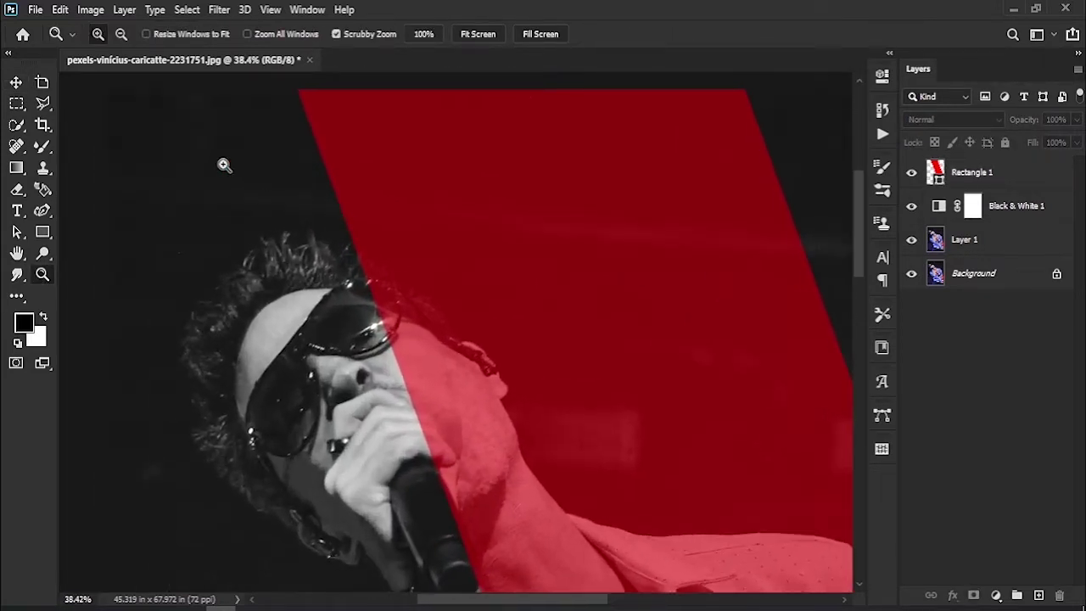
Draw a thin red line along the band's left edge and shift it up-left
{"action": "left_click", "coordinate": [42, 232]}
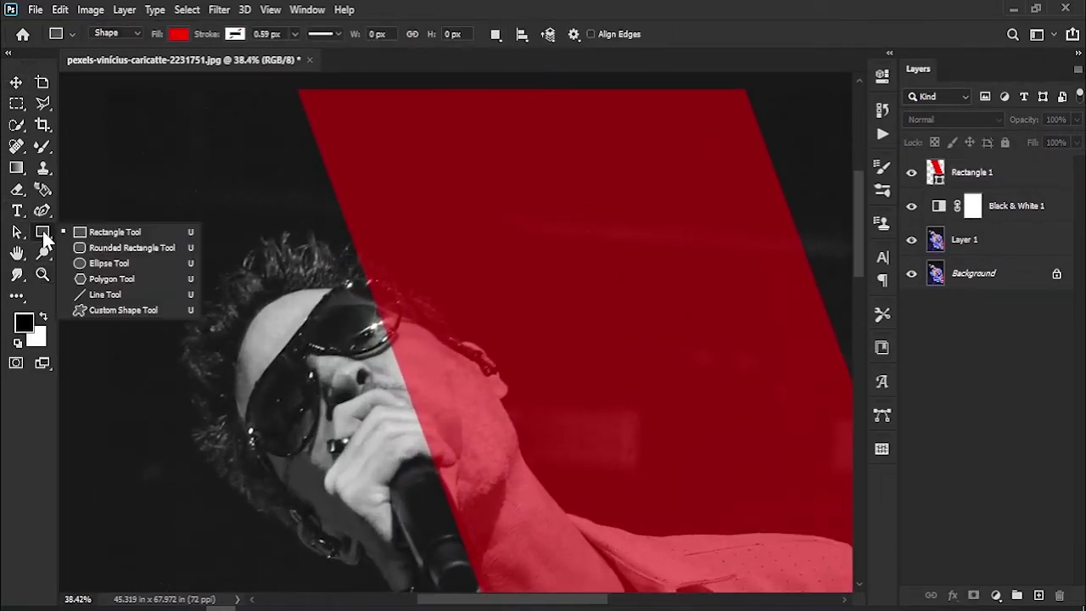
{"action": "left_click", "coordinate": [109, 293]}
{"action": "left_click_drag", "start_coordinate": [316, 143], "coordinate": [464, 541]}
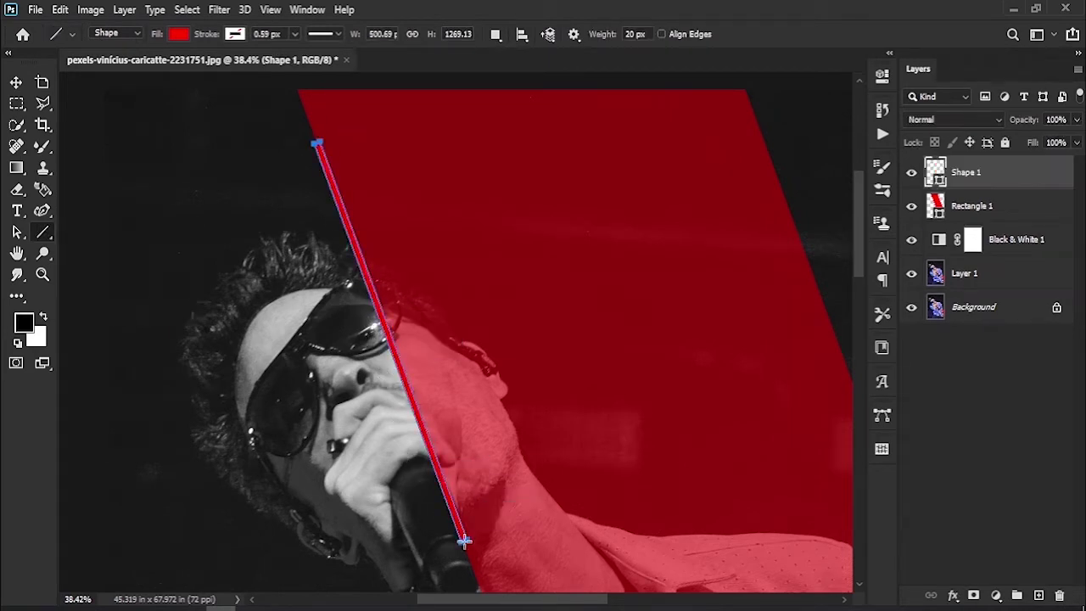
{"action": "left_click", "coordinate": [16, 83]}
{"action": "left_click_drag", "start_coordinate": [389, 406], "coordinate": [295, 316]}
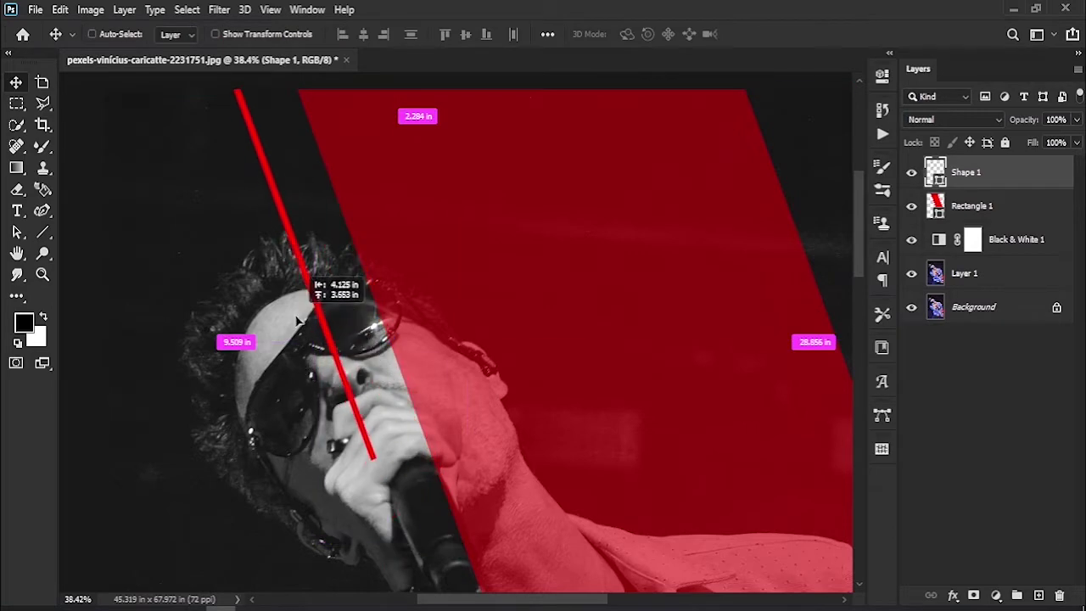
{"action": "left_click_drag", "start_coordinate": [480, 552], "coordinate": [417, 306]}
{"action": "left_click_drag", "start_coordinate": [416, 416], "coordinate": [411, 330]}
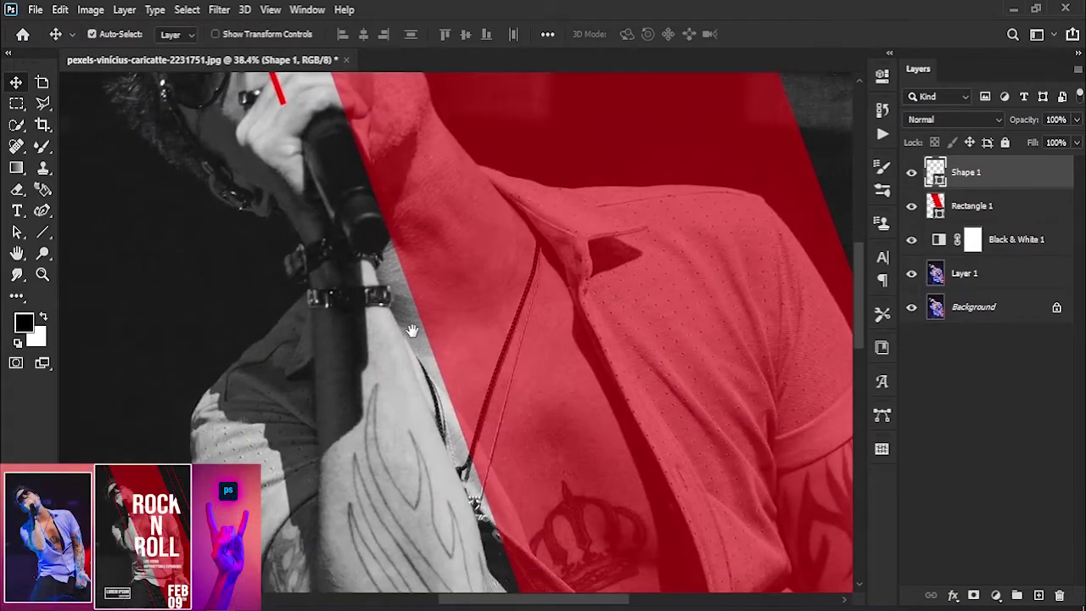
Draw a second and a third red line parallel to the band's edge
{"action": "left_click", "coordinate": [43, 233]}
{"action": "left_click_drag", "start_coordinate": [337, 80], "coordinate": [570, 550]}
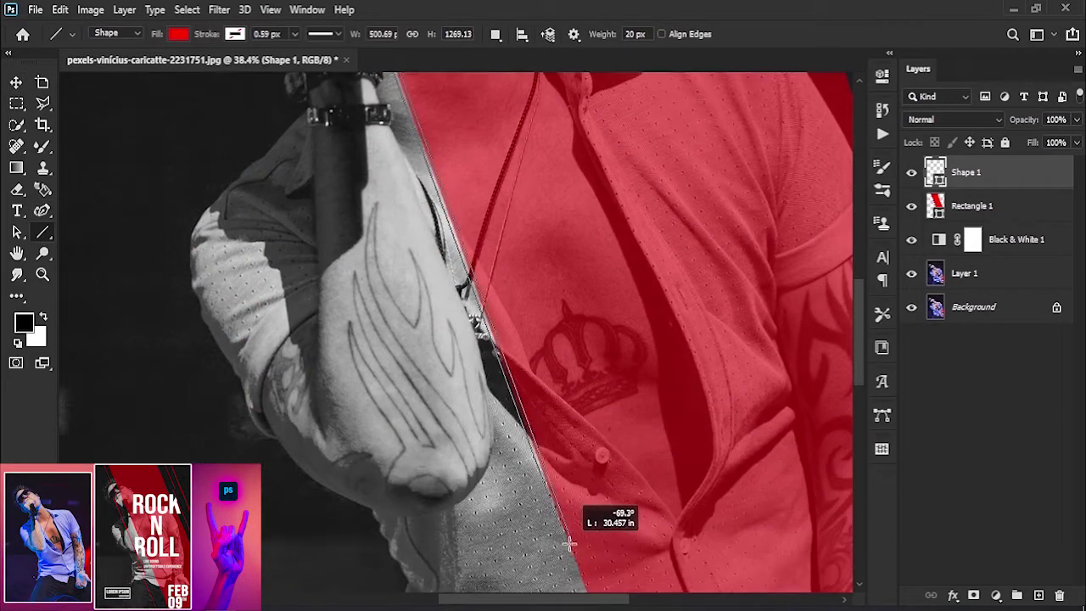
{"action": "left_click", "coordinate": [16, 82]}
{"action": "mouse_move", "coordinate": [458, 381]}
{"action": "left_mouse_down"}
{"action": "mouse_move", "coordinate": [348, 429]}
{"action": "mouse_move", "coordinate": [341, 141]}
{"action": "left_mouse_up"}
{"action": "left_click", "coordinate": [43, 233]}
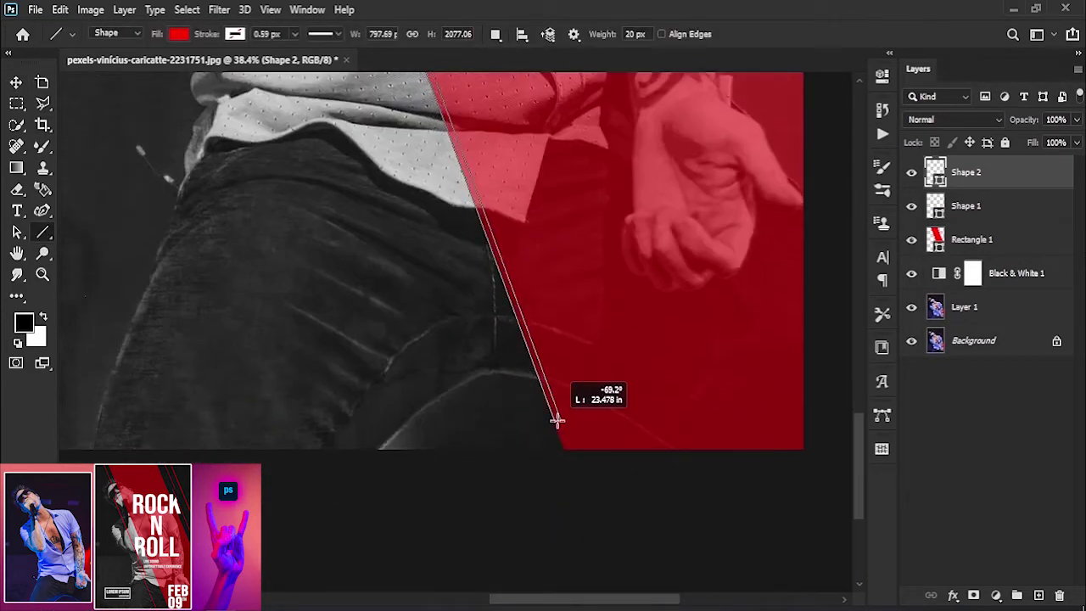
{"action": "left_click_drag", "start_coordinate": [373, 141], "coordinate": [557, 419]}
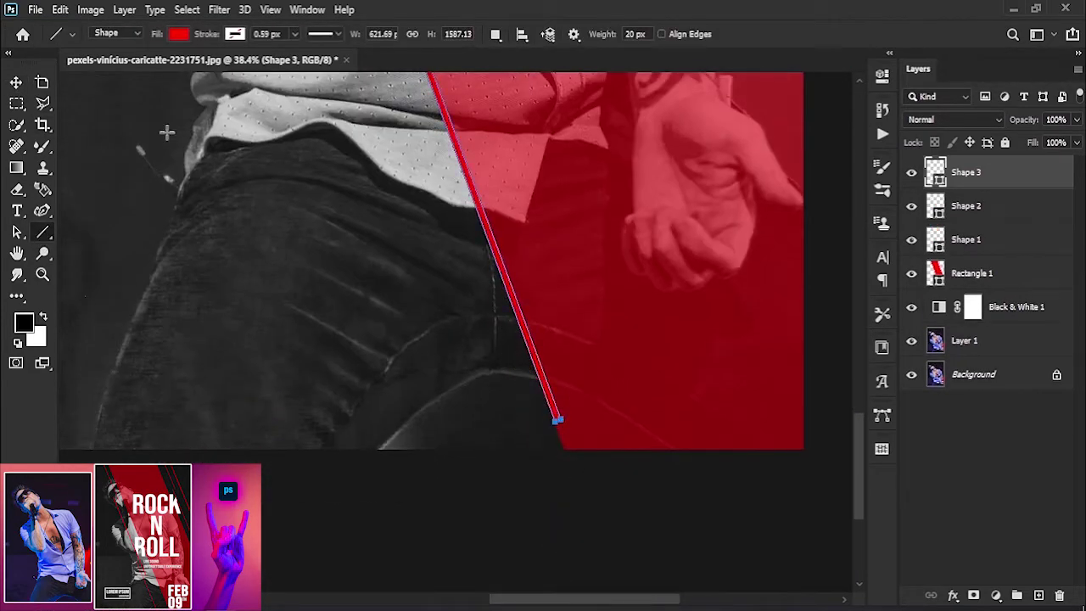
{"action": "key", "text": "v"}
{"action": "key", "text": "ctrl+0"}
Reposition the first and second red lines, undoing an accidental photo move
{"action": "mouse_move", "coordinate": [366, 204]}
{"action": "left_mouse_down"}
{"action": "mouse_move", "coordinate": [371, 212]}
{"action": "mouse_move", "coordinate": [361, 200]}
{"action": "left_mouse_up"}
{"action": "left_click", "coordinate": [355, 334], "text": "ctrl"}
{"action": "left_click_drag", "start_coordinate": [355, 334], "coordinate": [371, 358]}
{"action": "key", "text": "ctrl+z"}
{"action": "left_click_drag", "start_coordinate": [444, 224], "coordinate": [356, 303]}
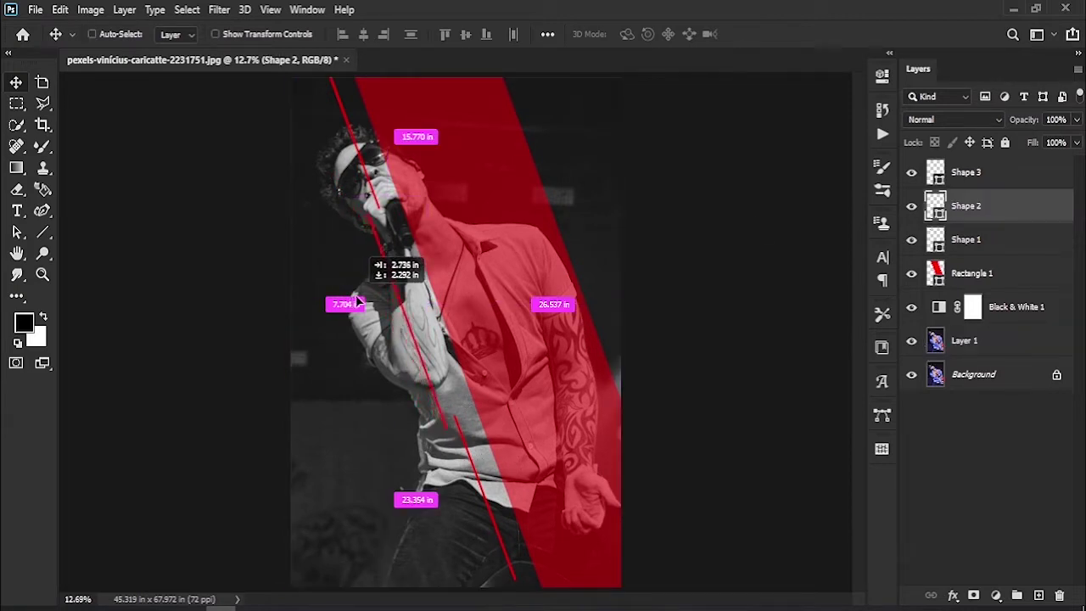
Position the third red line and extend it upward
{"action": "left_click_drag", "start_coordinate": [356, 303], "coordinate": [358, 302]}
{"action": "left_click", "coordinate": [464, 437], "text": "ctrl"}
{"action": "left_click", "coordinate": [994, 161]}
{"action": "left_click_drag", "start_coordinate": [443, 486], "coordinate": [449, 507]}
{"action": "key", "text": "ctrl+t"}
{"action": "left_click_drag", "start_coordinate": [458, 438], "coordinate": [455, 411]}
{"action": "key", "text": "Return"}
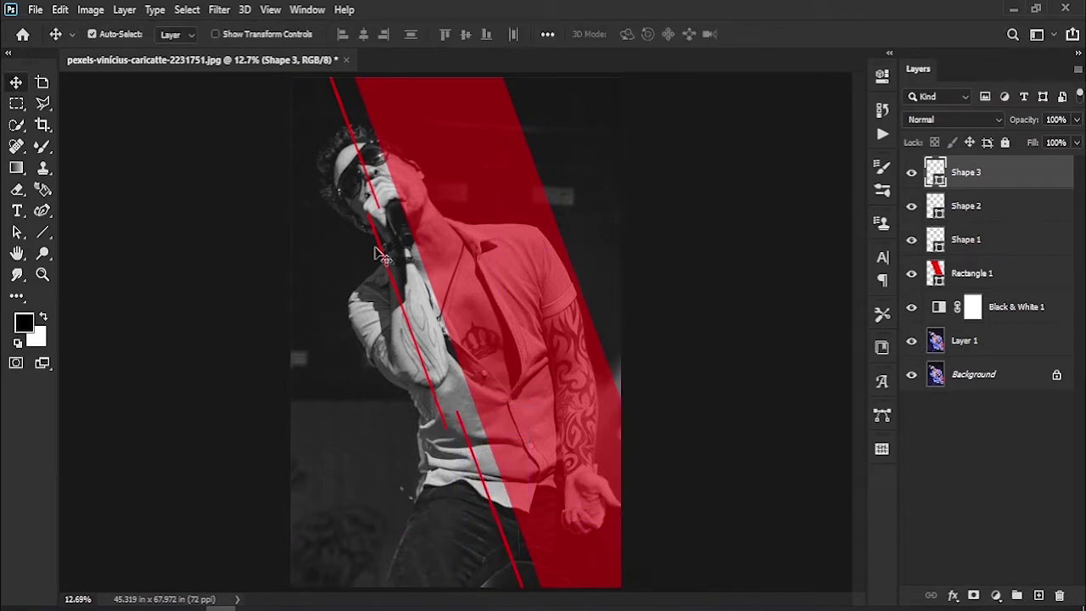
Lengthen the second red line
{"action": "left_click", "coordinate": [975, 212]}
{"action": "key", "text": "ctrl+t"}
{"action": "left_click_drag", "start_coordinate": [449, 431], "coordinate": [456, 450]}
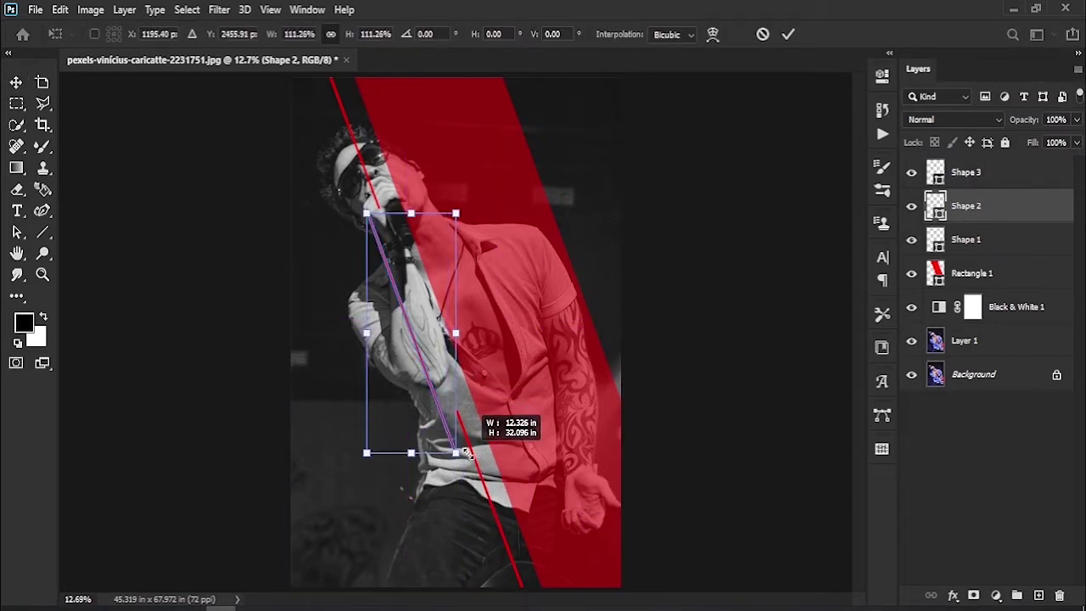
{"action": "key", "text": "Return"}
Draw a new slanted red line and move it beside the band's right edge
{"action": "left_click", "coordinate": [42, 274]}
{"action": "left_click_drag", "start_coordinate": [559, 162], "coordinate": [625, 259]}
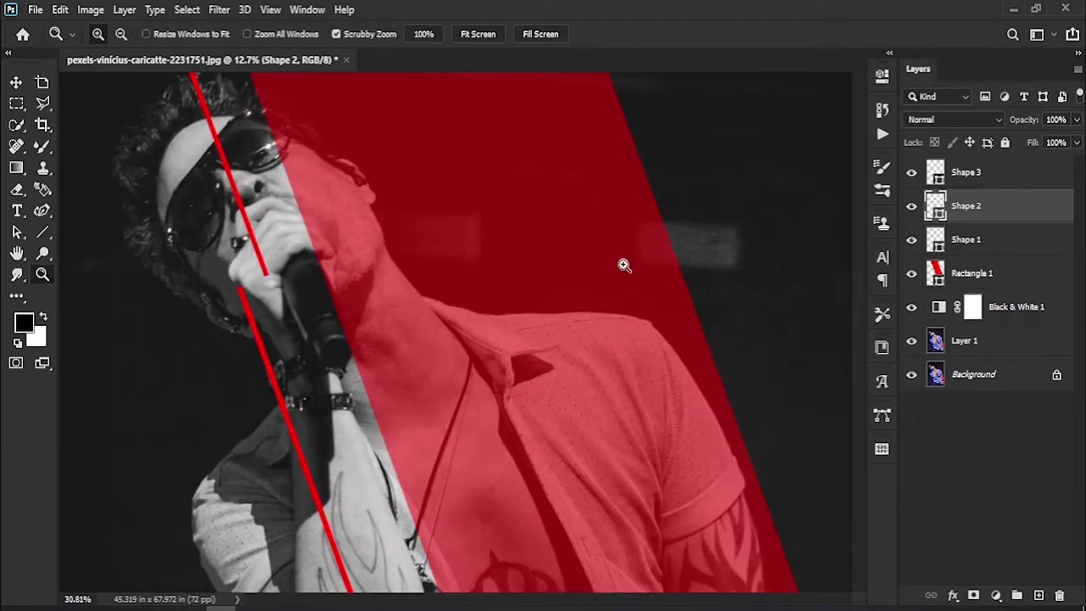
{"action": "scroll", "coordinate": [478, 317], "scroll_direction": "up", "scroll_amount": 3}
{"action": "key", "text": "u"}
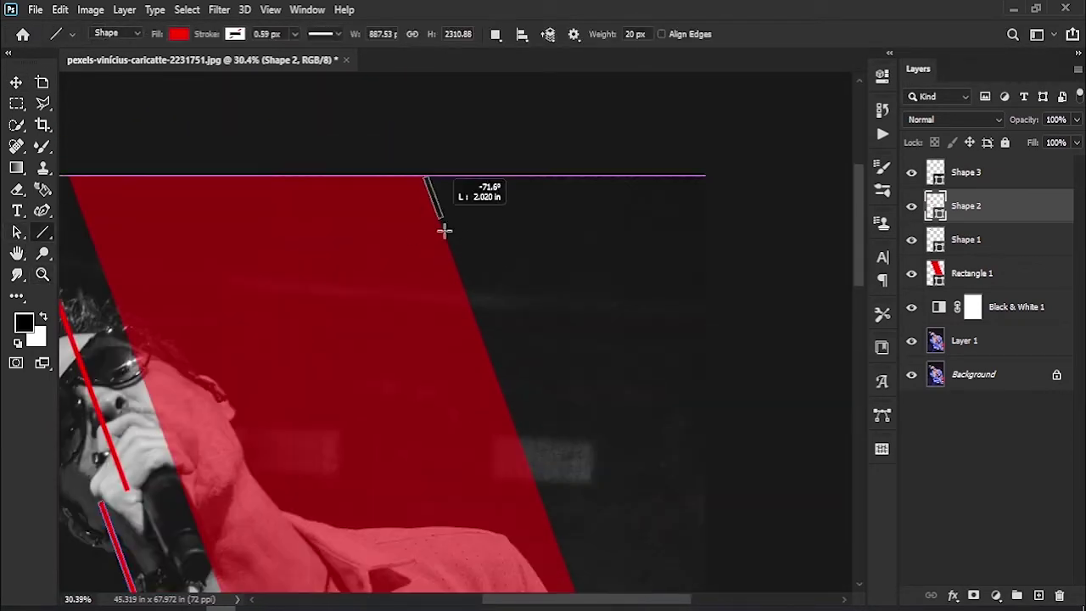
{"action": "left_click_drag", "start_coordinate": [427, 184], "coordinate": [555, 538]}
{"action": "key", "text": "v"}
{"action": "mouse_move", "coordinate": [537, 358]}
{"action": "left_mouse_down"}
{"action": "mouse_move", "coordinate": [573, 370]}
{"action": "mouse_move", "coordinate": [568, 327]}
{"action": "mouse_move", "coordinate": [467, 155]}
{"action": "mouse_move", "coordinate": [606, 550]}
{"action": "mouse_move", "coordinate": [577, 516]}
{"action": "mouse_move", "coordinate": [662, 458]}
{"action": "mouse_move", "coordinate": [485, 493]}
{"action": "left_mouse_up"}
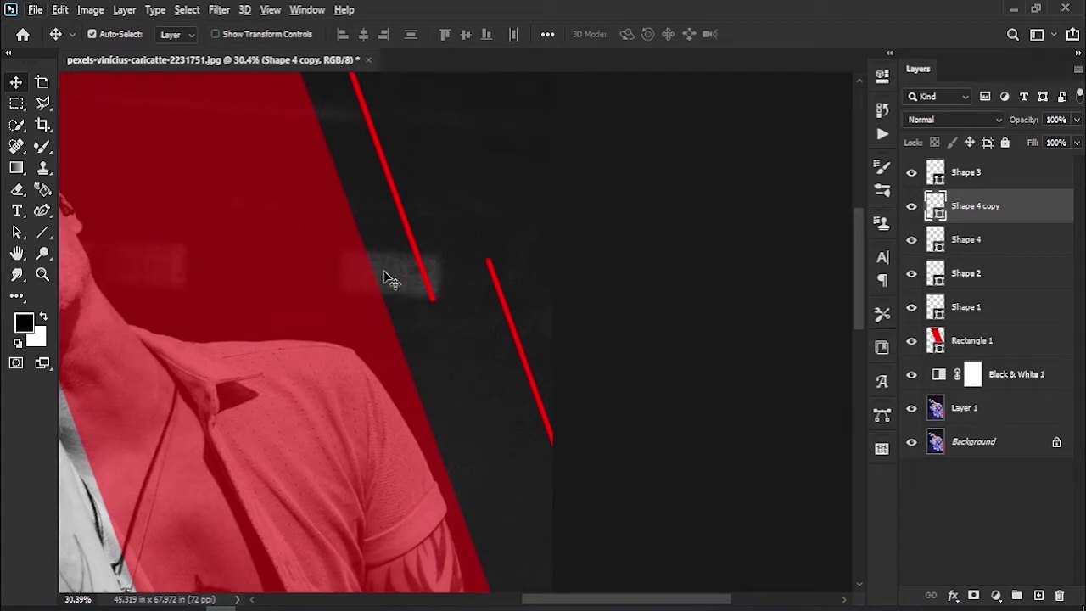
Draw another long red line beside the others and stretch it toward the top
{"action": "key", "text": "u"}
{"action": "mouse_move", "coordinate": [304, 79]}
{"action": "left_mouse_down"}
{"action": "mouse_move", "coordinate": [318, 175]}
{"action": "mouse_move", "coordinate": [489, 585]}
{"action": "left_mouse_up"}
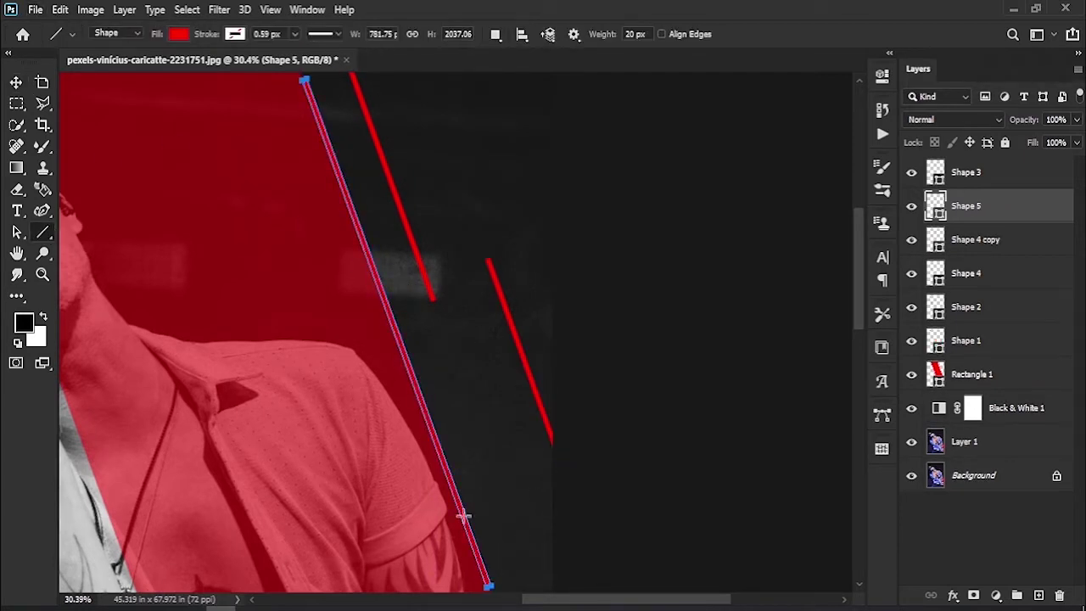
{"action": "key", "text": "v"}
{"action": "mouse_move", "coordinate": [400, 303]}
{"action": "left_mouse_down"}
{"action": "mouse_move", "coordinate": [501, 298]}
{"action": "mouse_move", "coordinate": [489, 306]}
{"action": "left_mouse_up"}
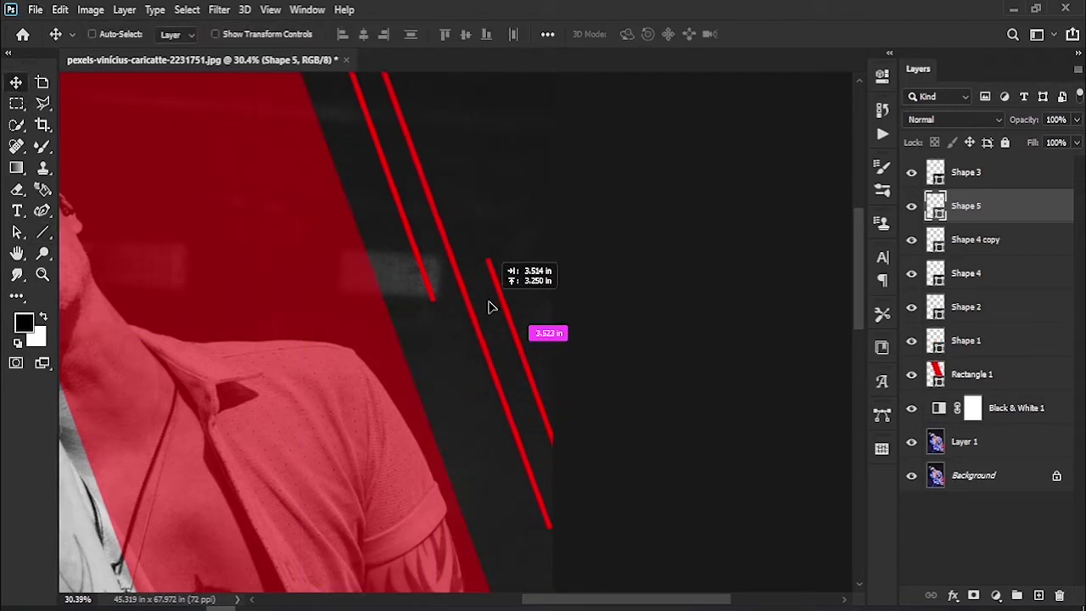
{"action": "scroll", "coordinate": [416, 280], "scroll_direction": "up", "scroll_amount": 3}
{"action": "key", "text": "ctrl+t"}
{"action": "left_click_drag", "start_coordinate": [396, 283], "coordinate": [356, 212]}
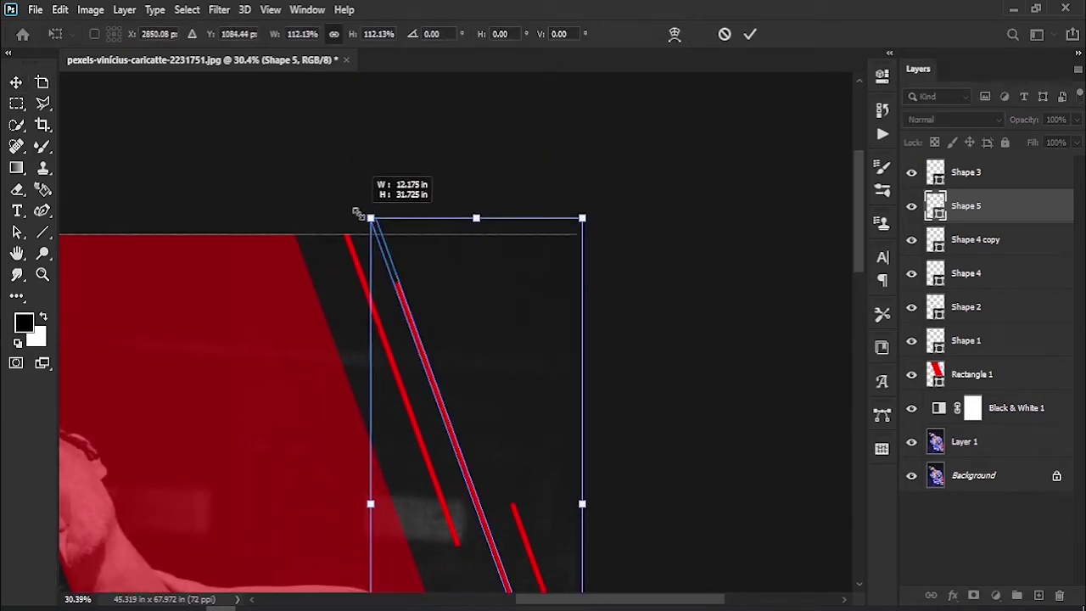
{"action": "left_click", "coordinate": [750, 34]}
Group the Shape 1–5 line layers into Group 1
{"action": "key", "text": "ctrl+0"}
{"action": "left_click", "coordinate": [1011, 343]}
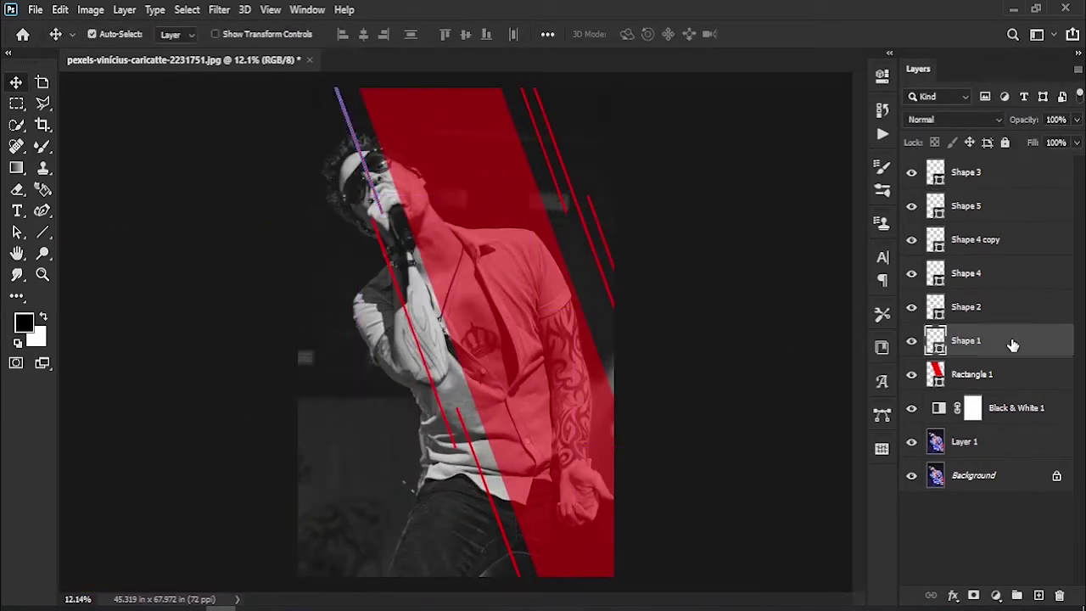
{"action": "left_click", "coordinate": [1014, 173], "text": "shift"}
{"action": "key", "text": "ctrl+g"}
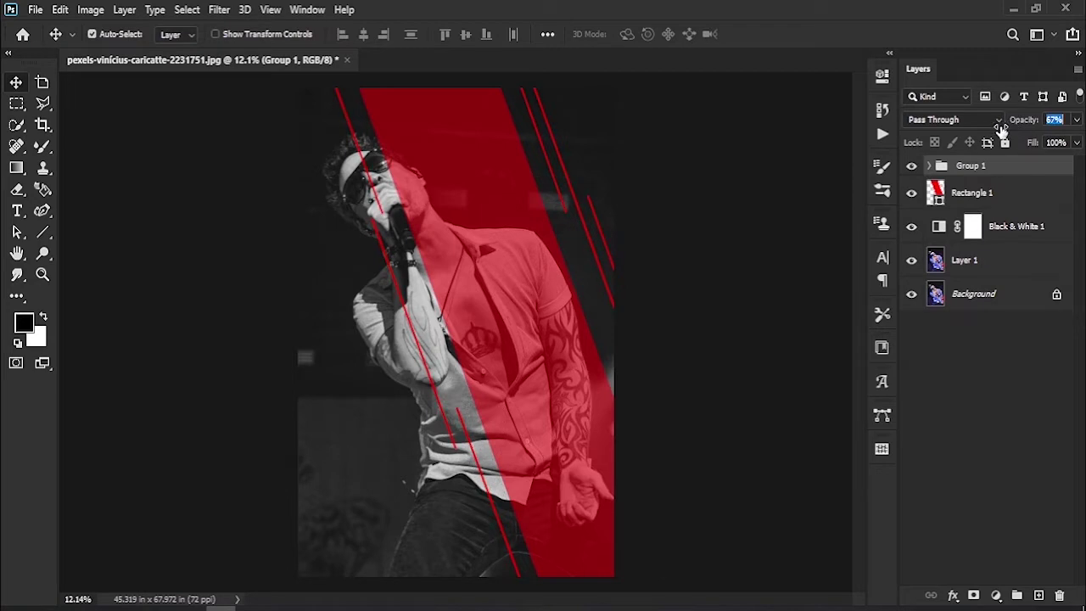
{"action": "left_click", "coordinate": [969, 344]}
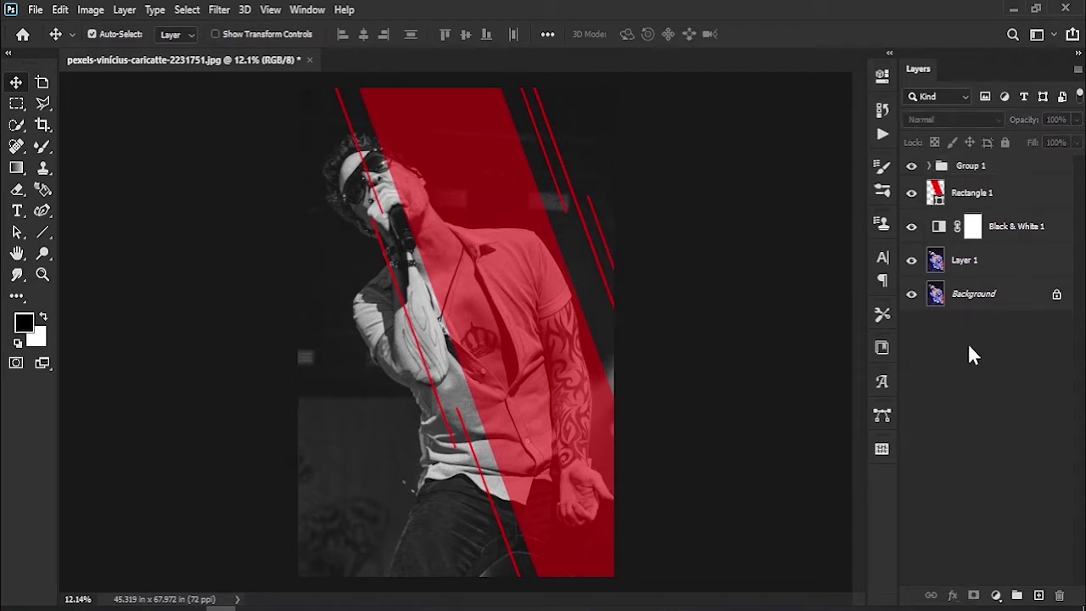
Type a 362 pt stacked ROCK N ROLL title over the band and shift it right
{"action": "key", "text": "z"}
{"action": "mouse_move", "coordinate": [444, 164]}
{"action": "left_mouse_down"}
{"action": "mouse_move", "coordinate": [492, 303]}
{"action": "mouse_move", "coordinate": [434, 276]}
{"action": "left_mouse_up"}
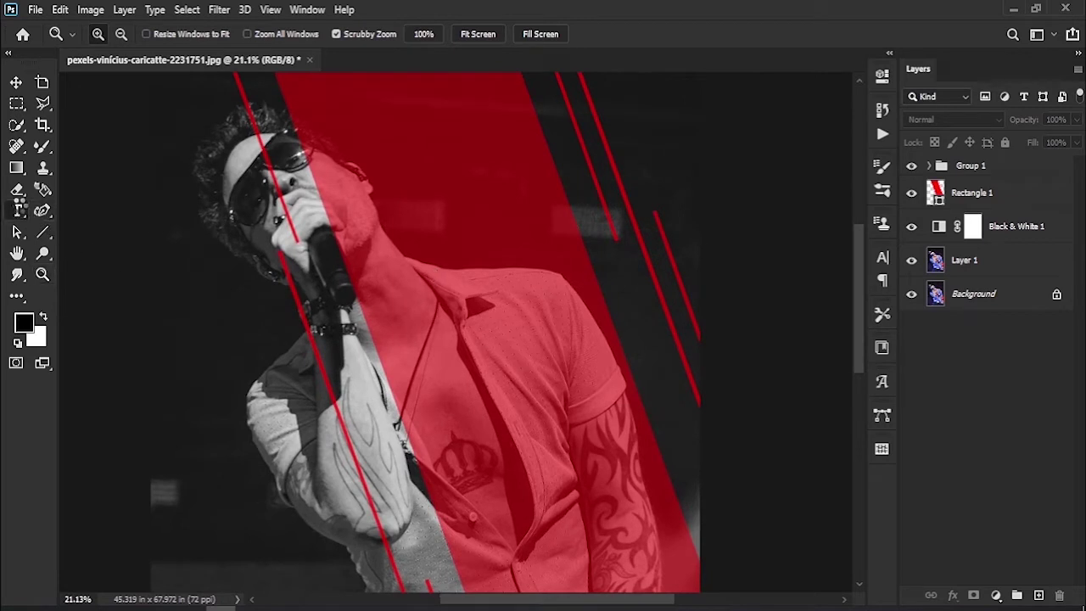
{"action": "key", "text": "t"}
{"action": "left_click", "coordinate": [322, 240]}
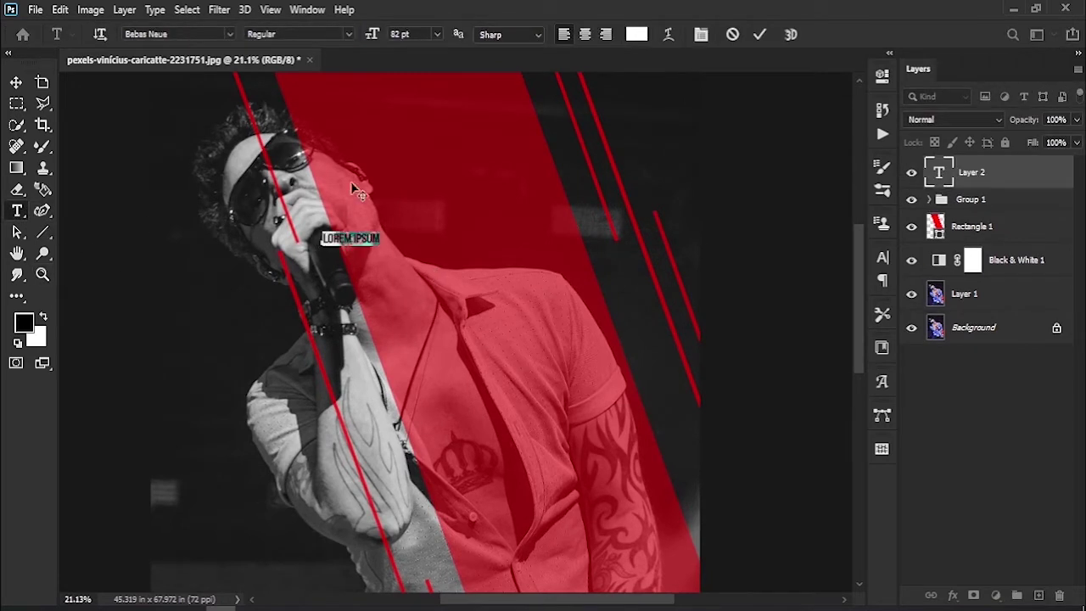
{"action": "left_click_drag", "start_coordinate": [367, 39], "coordinate": [582, 90]}
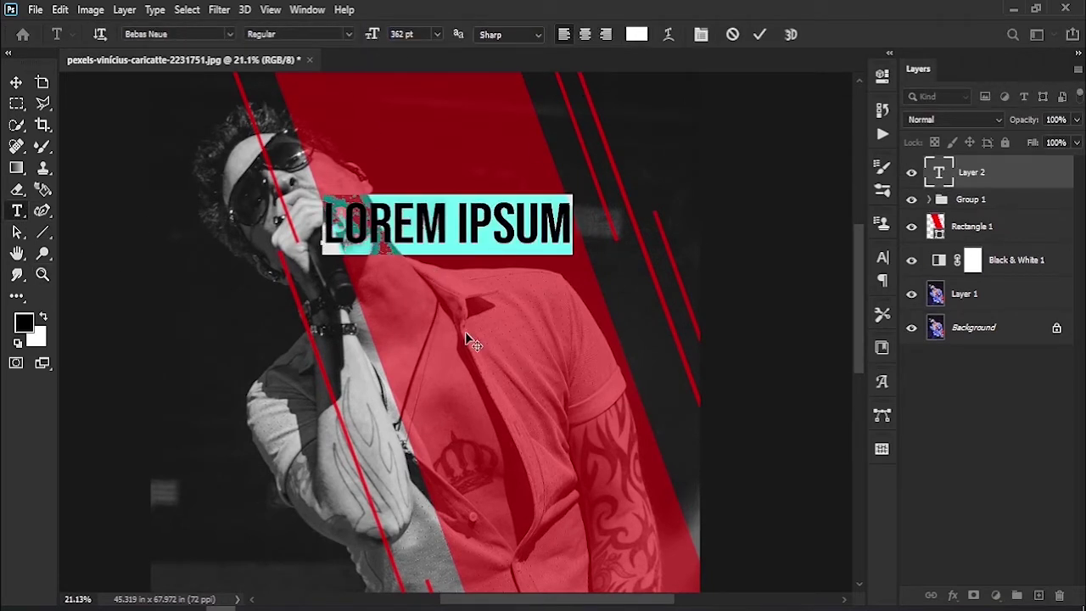
{"action": "type", "text": "ROCK N "}
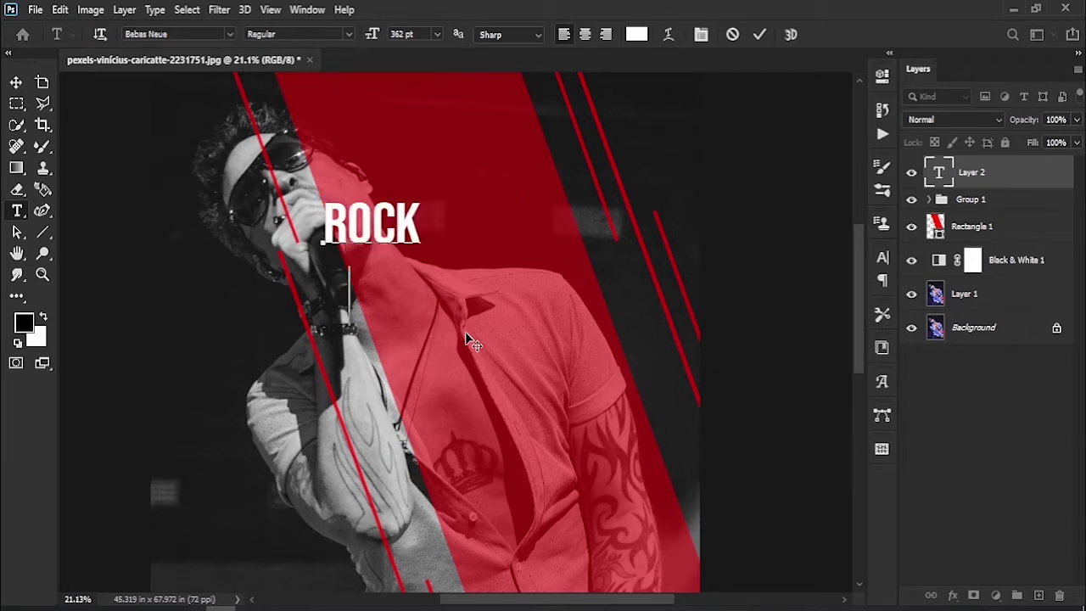
{"action": "type", "text": "ROLL"}
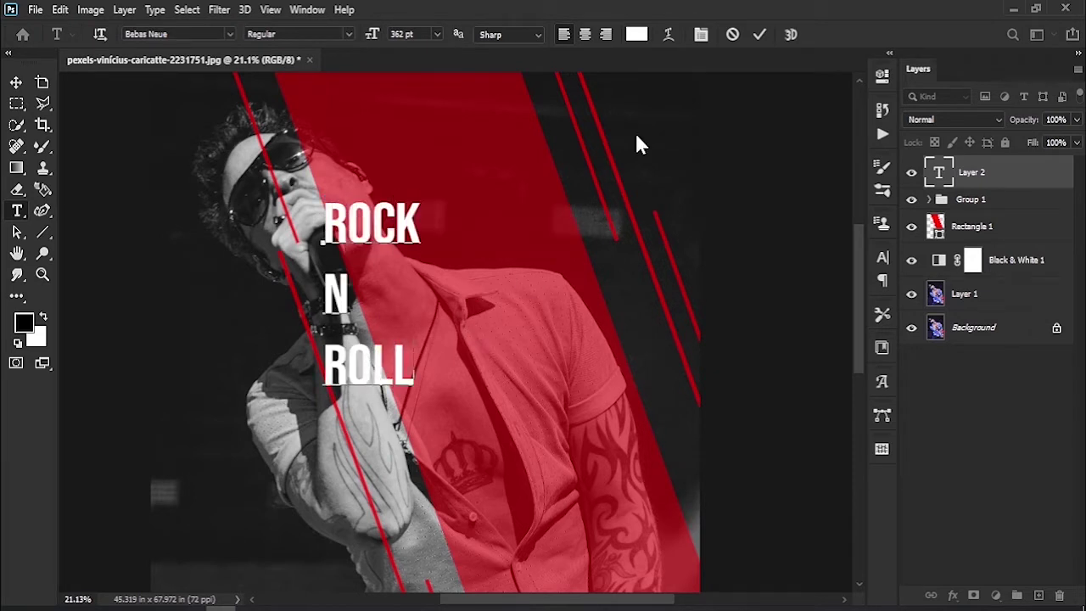
{"action": "left_click", "coordinate": [755, 36]}
{"action": "left_click", "coordinate": [16, 82]}
{"action": "left_click_drag", "start_coordinate": [380, 245], "coordinate": [453, 252]}
{"action": "left_click", "coordinate": [882, 256]}
Enlarge the ROCK N ROLL title to 1001 pt
{"action": "key", "text": "shift+Up"}
{"action": "key", "text": "shift+Up"}
{"action": "key", "text": "shift+Up"}
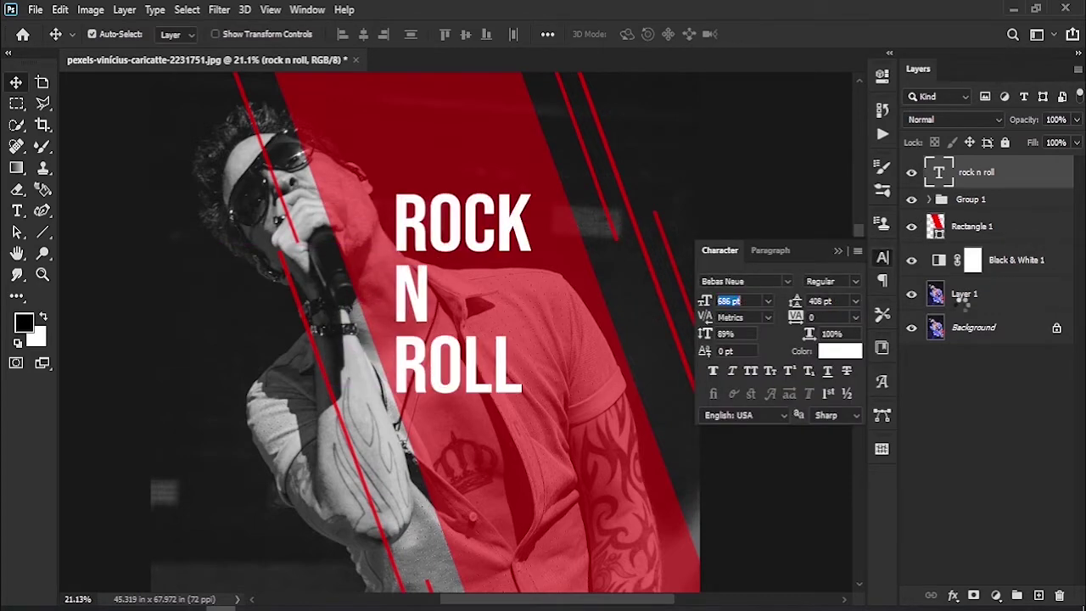
{"action": "key", "text": "shift+Up"}
{"action": "key", "text": "shift+Up"}
{"action": "key", "text": "shift+Up"}
{"action": "key", "text": "shift+Up"}
{"action": "key", "text": "shift+Up"}
{"action": "key", "text": "shift+Up"}
{"action": "key", "text": "shift+Up"}
{"action": "key", "text": "shift+Up"}
{"action": "key", "text": "shift+Up"}
{"action": "key", "text": "shift+Up"}
{"action": "key", "text": "shift+Up"}
{"action": "key", "text": "shift+Up"}
{"action": "left_click_drag", "start_coordinate": [565, 243], "coordinate": [521, 261]}
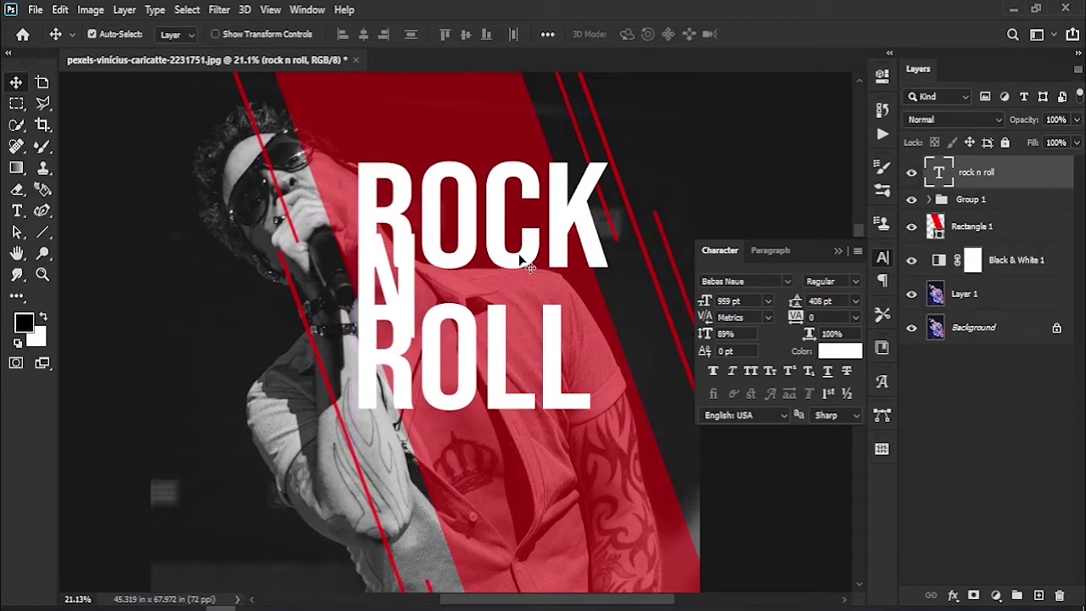
{"action": "left_click_drag", "start_coordinate": [705, 306], "coordinate": [741, 305]}
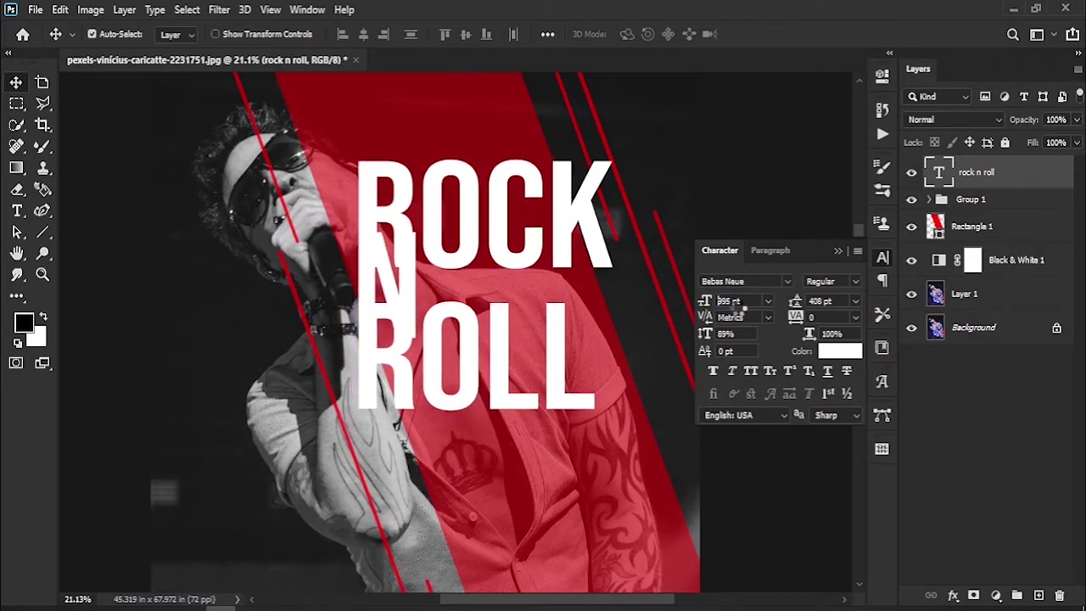
{"action": "left_click", "coordinate": [43, 274]}
{"action": "mouse_move", "coordinate": [509, 390]}
{"action": "left_mouse_down"}
{"action": "mouse_move", "coordinate": [441, 390]}
{"action": "mouse_move", "coordinate": [516, 407]}
{"action": "left_mouse_up"}
Widen the title leading to about 643 pt and nudge it left and down
{"action": "left_click_drag", "start_coordinate": [794, 301], "coordinate": [874, 316]}
{"action": "left_click_drag", "start_coordinate": [795, 301], "coordinate": [846, 311]}
{"action": "left_click_drag", "start_coordinate": [654, 379], "coordinate": [588, 427]}
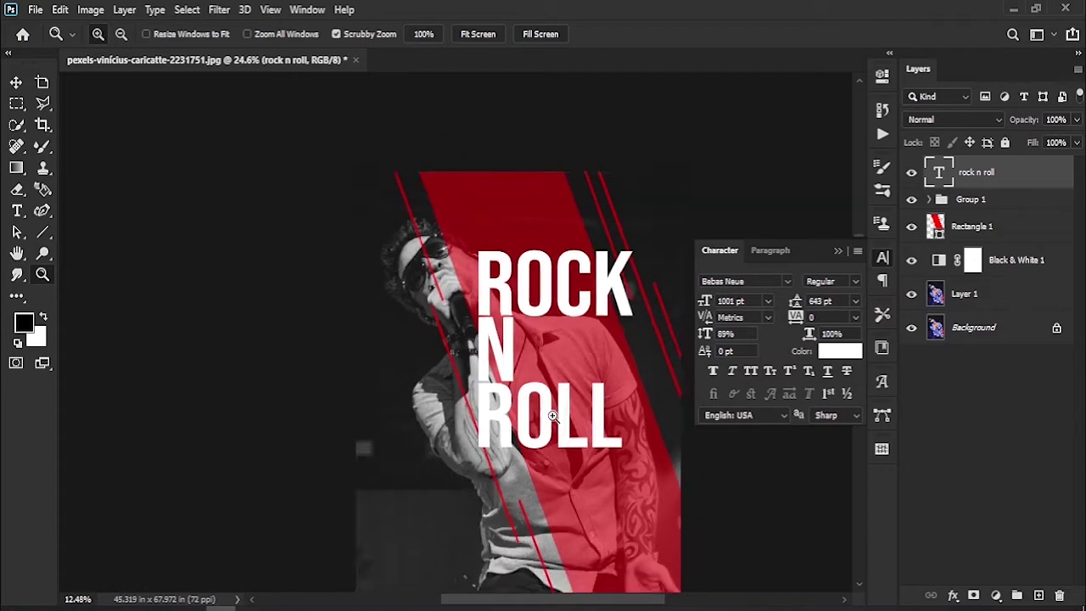
{"action": "key", "text": "v"}
{"action": "key", "text": "shift+Left"}
{"action": "key", "text": "shift+Left"}
{"action": "key", "text": "shift+Left"}
{"action": "key", "text": "shift+Left"}
{"action": "key", "text": "shift+Left"}
{"action": "key", "text": "shift+Down"}
{"action": "key", "text": "shift+Down"}
{"action": "key", "text": "shift+Down"}
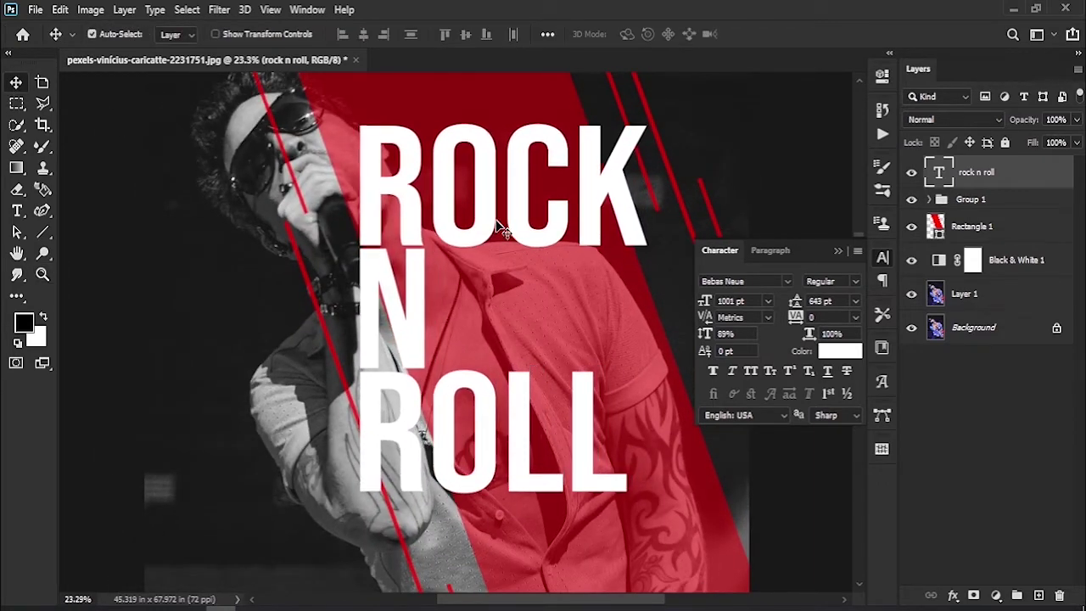
{"action": "key", "text": "shift+Left"}
{"action": "key", "text": "shift+Left"}
{"action": "key", "text": "shift+Left"}
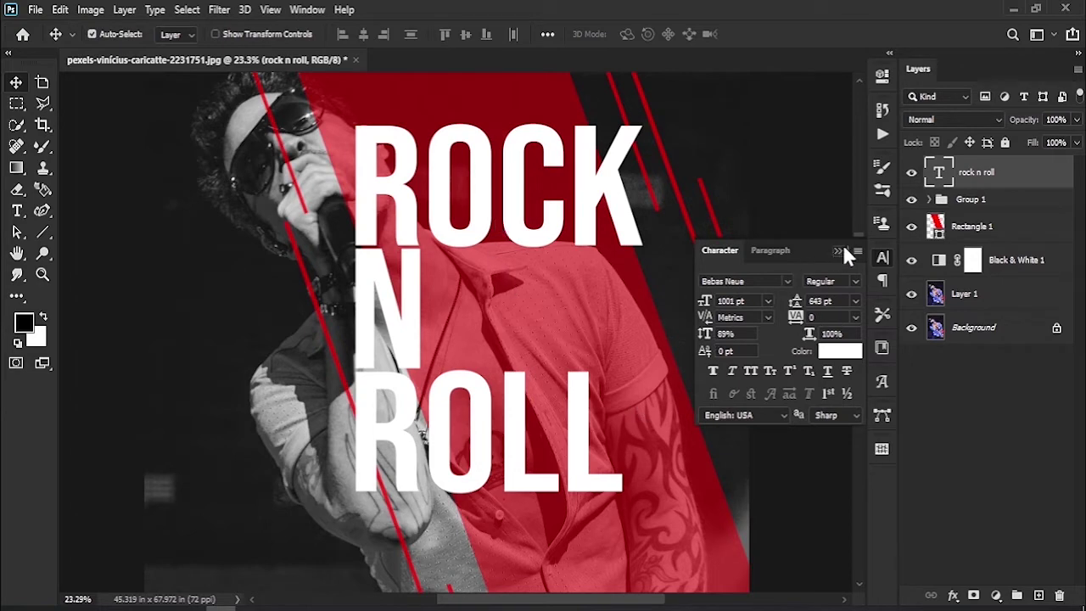
{"action": "left_click", "coordinate": [842, 249]}
{"action": "mouse_move", "coordinate": [650, 160]}
{"action": "left_mouse_down"}
{"action": "mouse_move", "coordinate": [553, 310]}
{"action": "mouse_move", "coordinate": [588, 324]}
{"action": "left_mouse_up"}
{"action": "mouse_move", "coordinate": [495, 434]}
{"action": "left_mouse_down"}
{"action": "mouse_move", "coordinate": [431, 425]}
{"action": "mouse_move", "coordinate": [535, 354]}
{"action": "left_mouse_up"}
{"action": "left_click", "coordinate": [16, 82]}
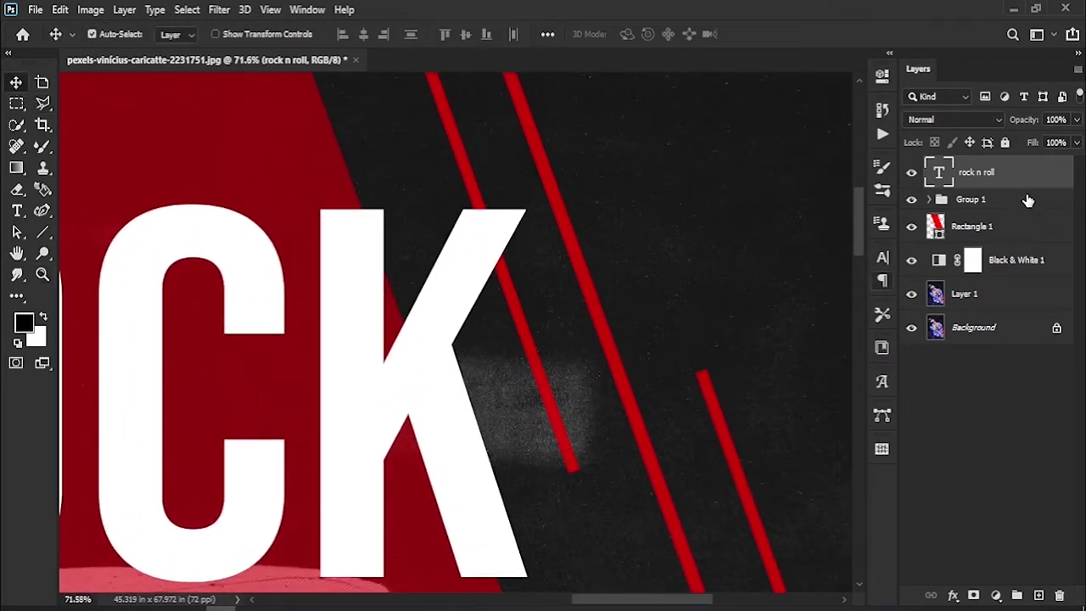
Rasterize the title layer and delete the section of the K's upper arm
{"action": "right_click", "coordinate": [1023, 178]}
{"action": "left_click", "coordinate": [928, 322]}
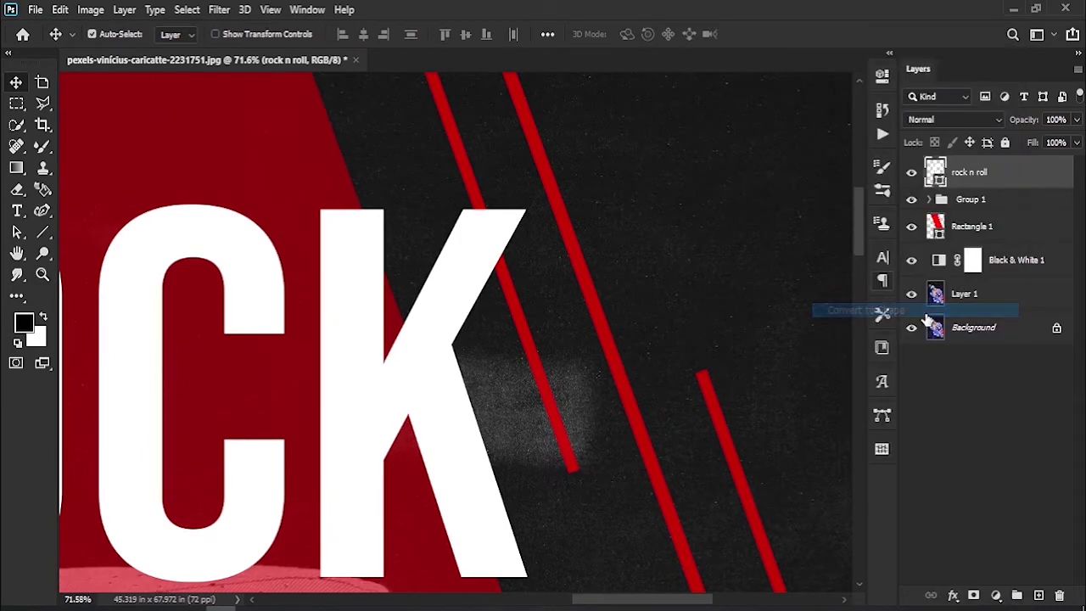
{"action": "right_click", "coordinate": [1027, 172]}
{"action": "left_click", "coordinate": [855, 252]}
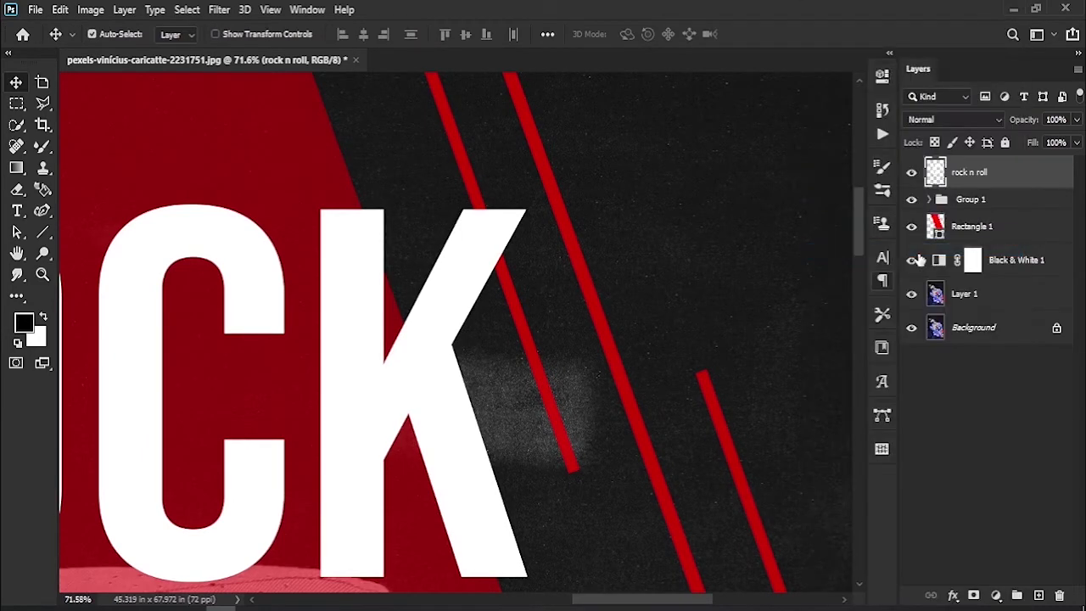
{"action": "left_click", "coordinate": [43, 104]}
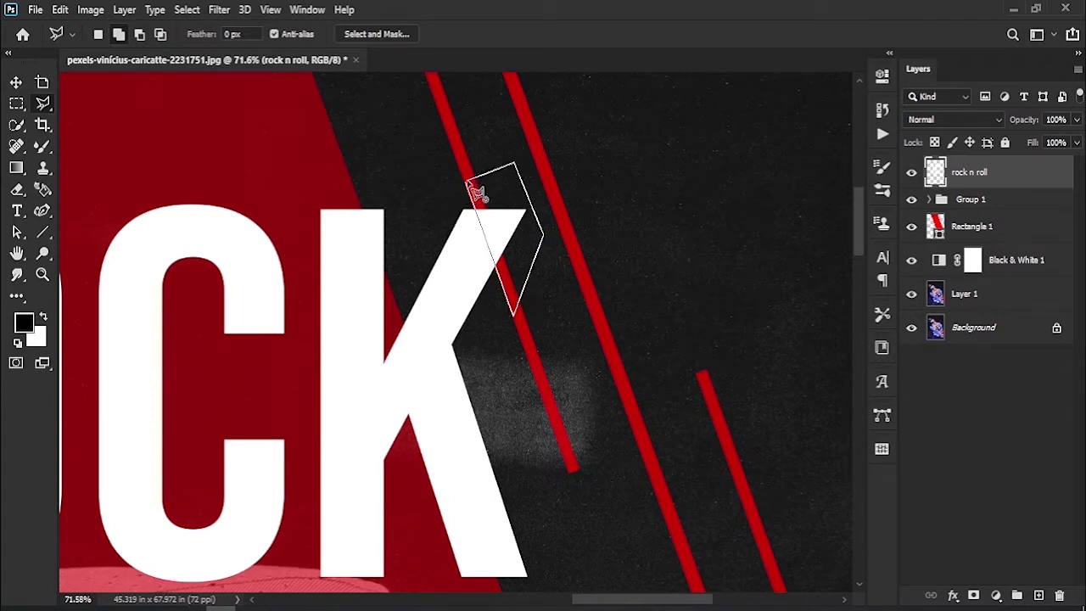
{"action": "left_click", "coordinate": [468, 185]}
{"action": "left_click", "coordinate": [16, 83]}
{"action": "key", "text": "Delete"}
{"action": "key", "text": "ctrl+d"}
Move Group 1 above the title layer
{"action": "left_click", "coordinate": [547, 384]}
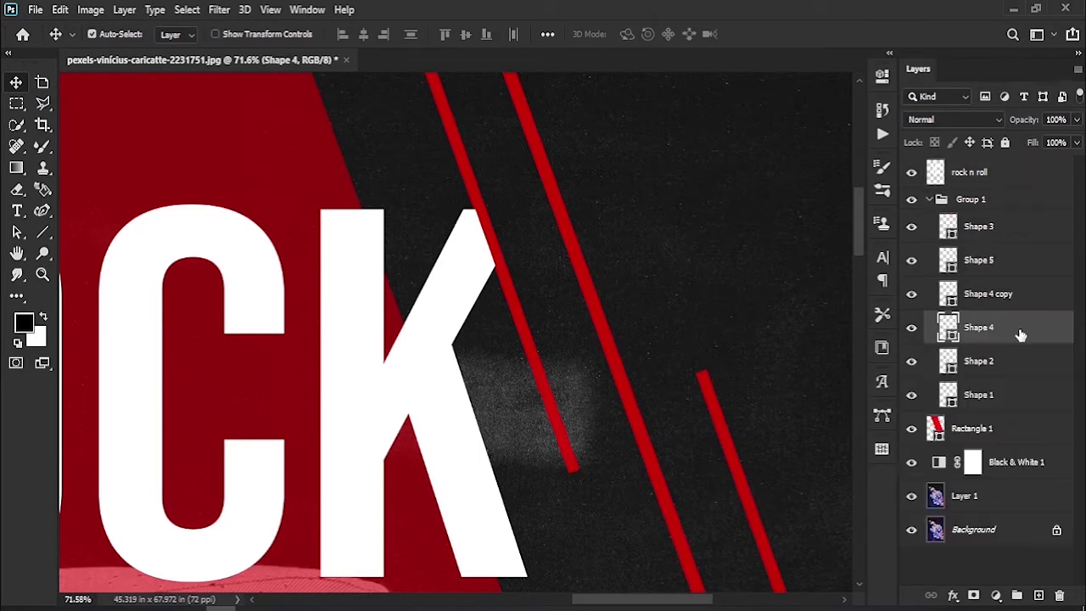
{"action": "left_click", "coordinate": [931, 199]}
{"action": "left_click_drag", "start_coordinate": [993, 209], "coordinate": [999, 170]}
Erase ROLL's R where the singer's arm overlaps, then fit the whole poster in view
{"action": "mouse_move", "coordinate": [484, 339]}
{"action": "left_mouse_down"}
{"action": "mouse_move", "coordinate": [736, 175]}
{"action": "mouse_move", "coordinate": [752, 206]}
{"action": "mouse_move", "coordinate": [589, 141]}
{"action": "mouse_move", "coordinate": [460, 285]}
{"action": "left_mouse_up"}
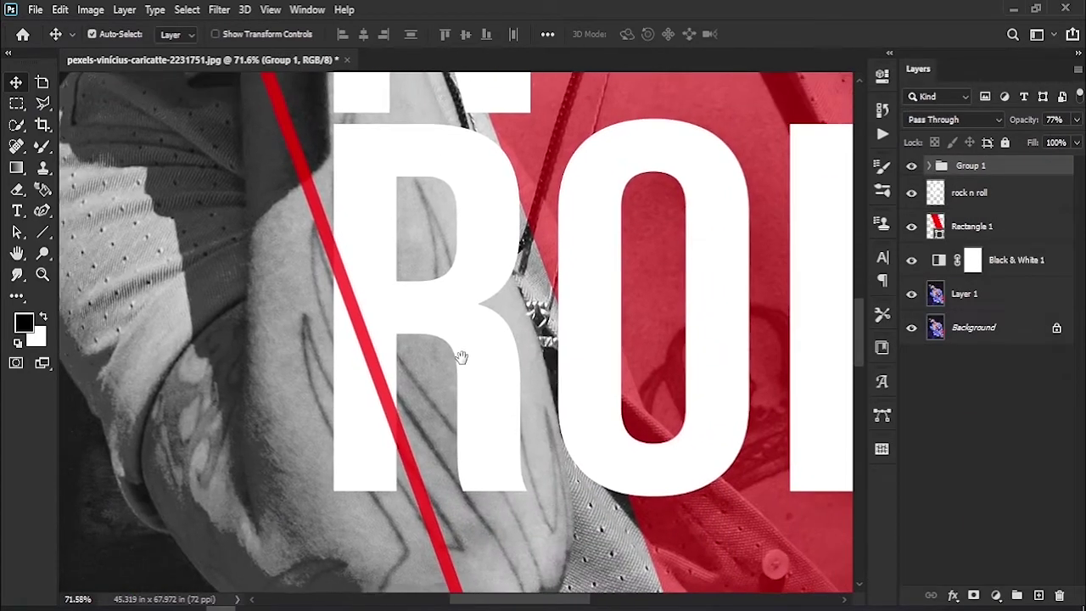
{"action": "left_click", "coordinate": [442, 332]}
{"action": "left_click", "coordinate": [41, 104]}
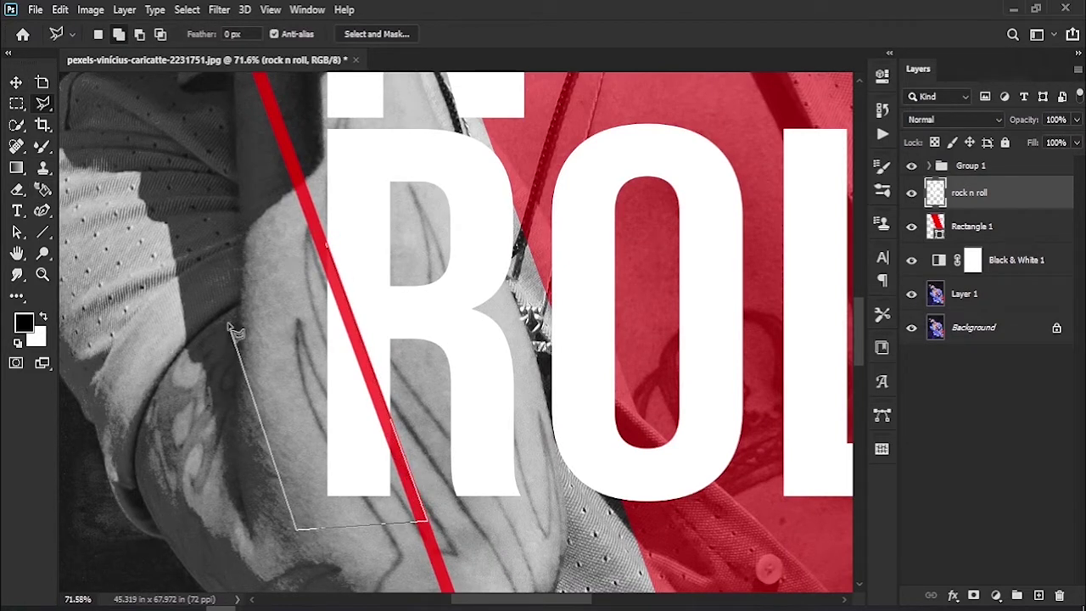
{"action": "left_click", "coordinate": [325, 252]}
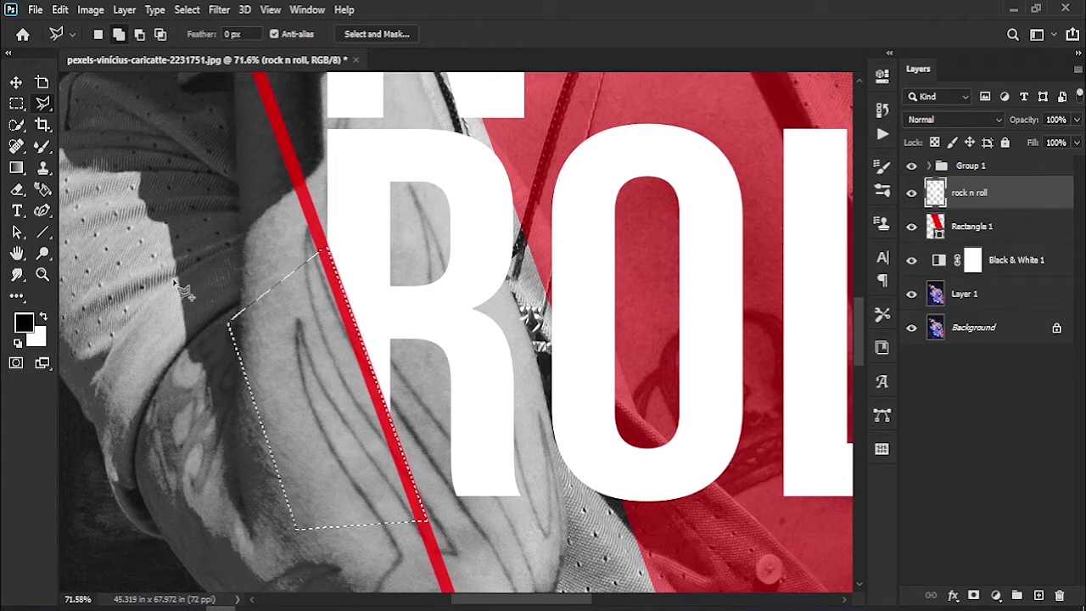
{"action": "left_click", "coordinate": [15, 82]}
{"action": "key", "text": "ctrl+d"}
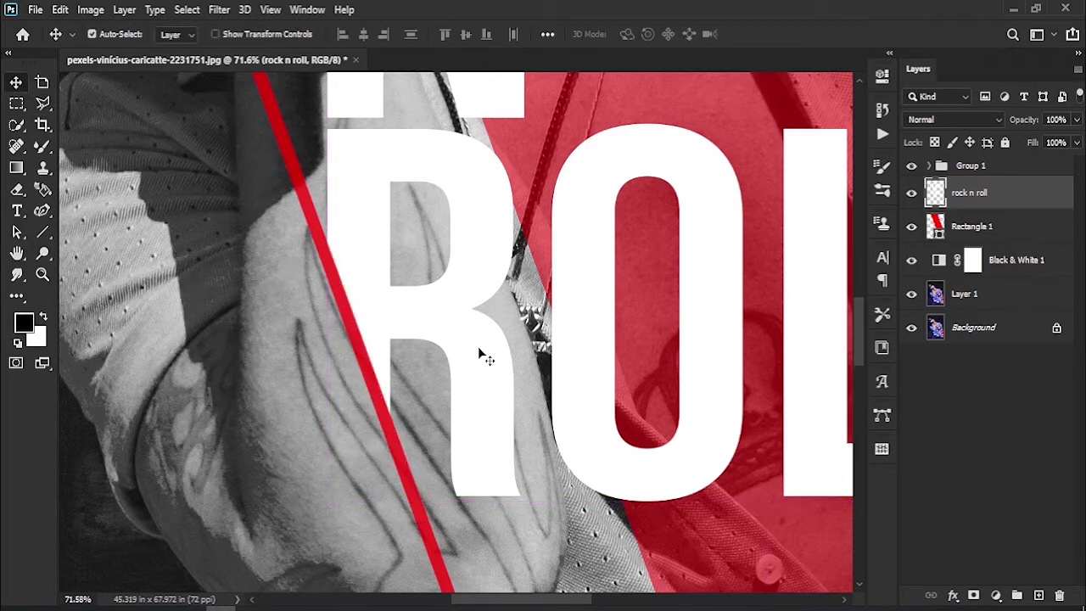
{"action": "key", "text": "ctrl+0"}
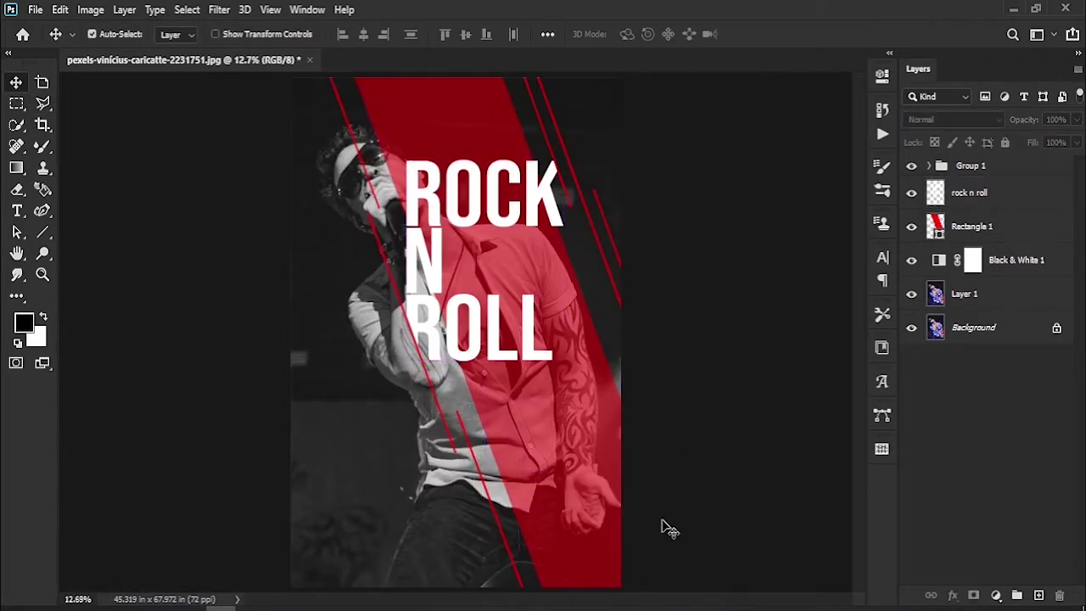
{"action": "key", "text": "z"}
{"action": "left_click", "coordinate": [594, 517]}
Paste the LIVE SOUND / UNFORGETTABLE EXPERIENCE subtitle below ROLL at about 186 pt
{"action": "left_click", "coordinate": [471, 417]}
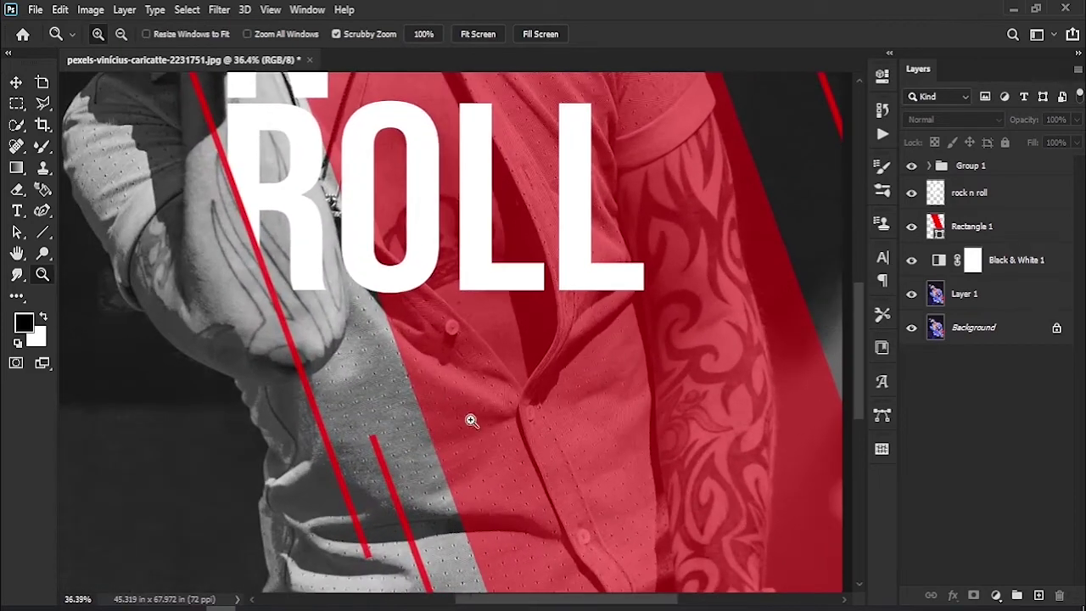
{"action": "left_click", "coordinate": [16, 212]}
{"action": "left_click", "coordinate": [433, 351]}
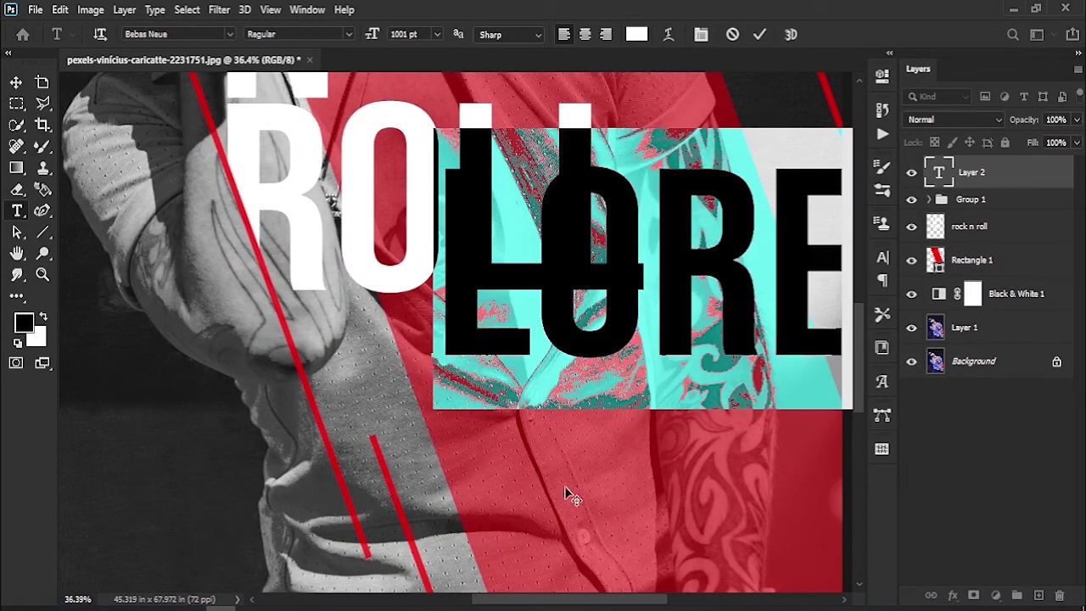
{"action": "left_click_drag", "start_coordinate": [372, 44], "coordinate": [4, 66]}
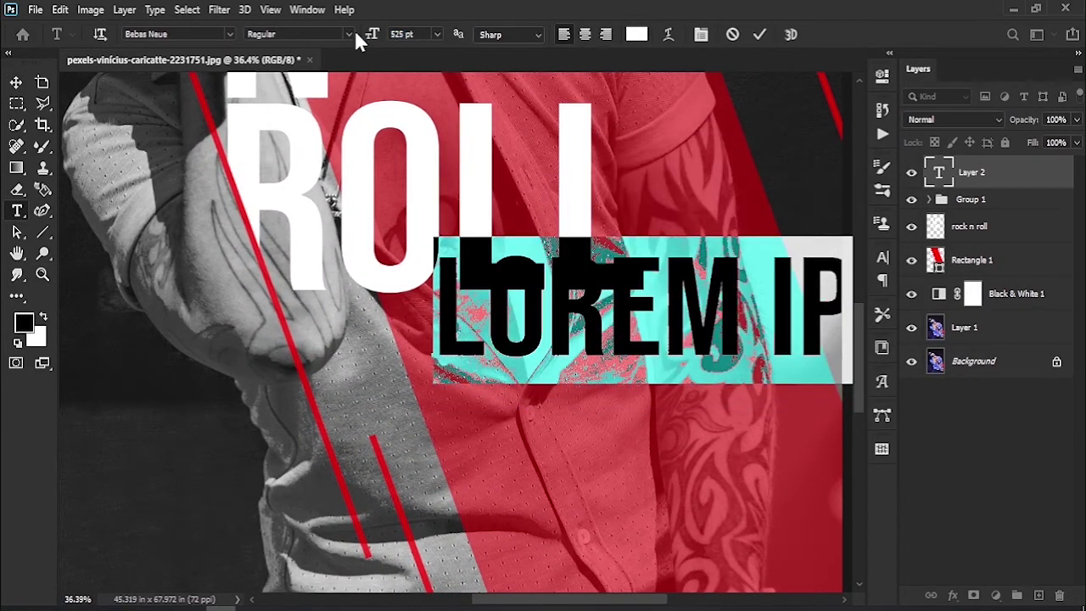
{"action": "left_click_drag", "start_coordinate": [356, 42], "coordinate": [97, 34]}
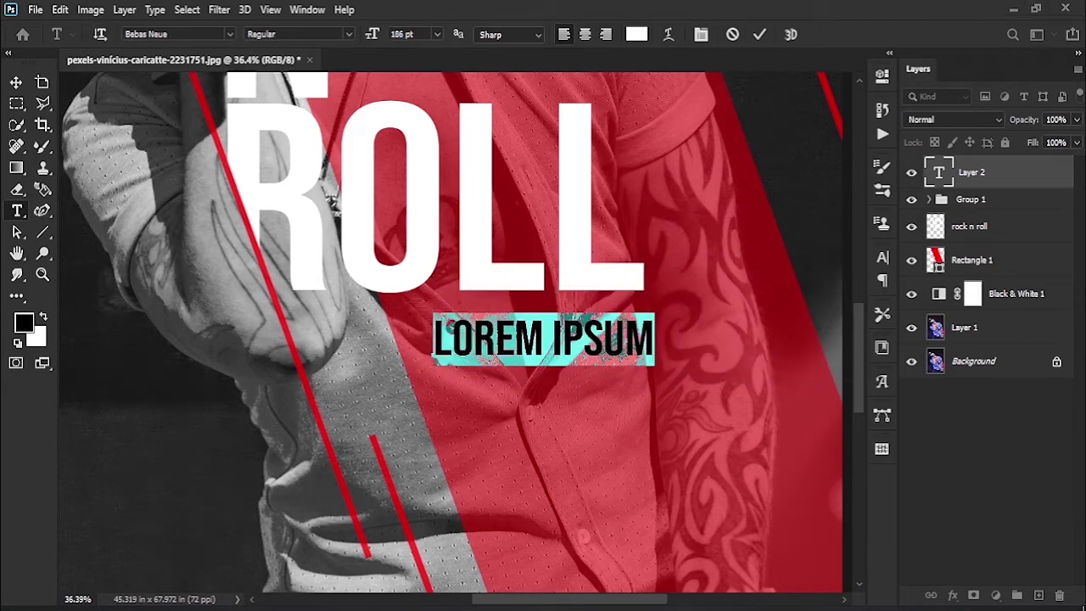
{"action": "key", "text": "ctrl+v"}
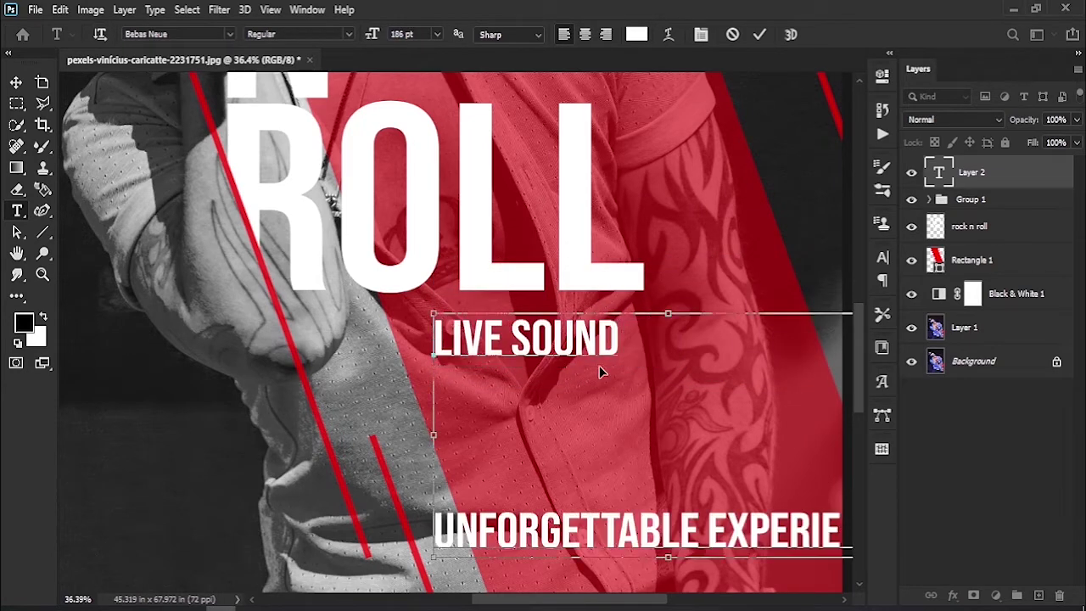
{"action": "left_click", "coordinate": [759, 36]}
Tighten the subtitle's line spacing to about 143 pt and move it left beneath the title
{"action": "left_click", "coordinate": [16, 85]}
{"action": "left_click_drag", "start_coordinate": [526, 347], "coordinate": [502, 347]}
{"action": "left_click", "coordinate": [883, 257]}
{"action": "left_click_drag", "start_coordinate": [797, 301], "coordinate": [405, 354]}
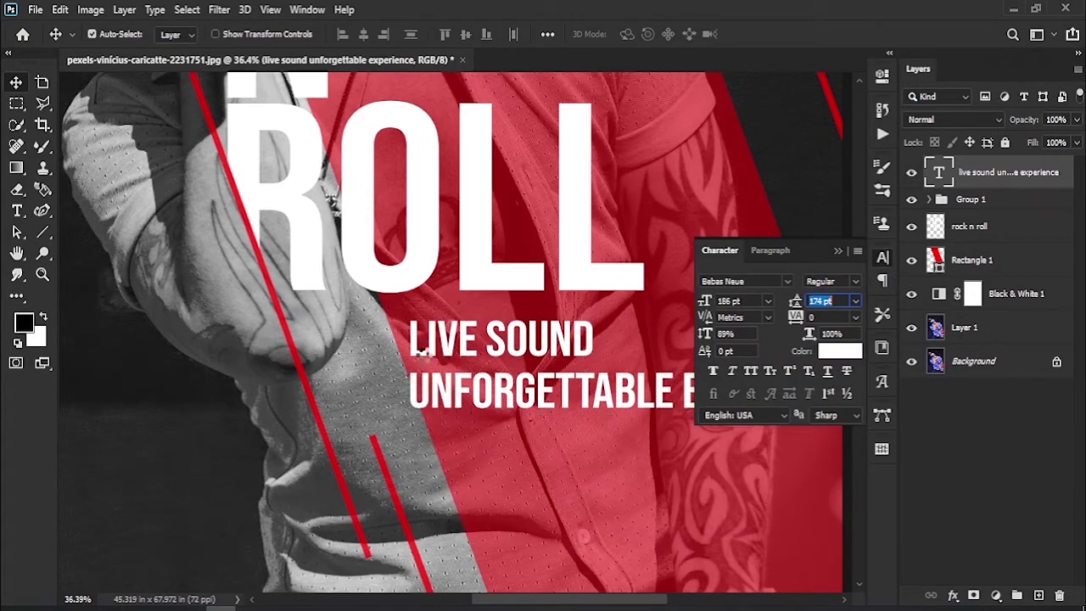
{"action": "left_click", "coordinate": [838, 253]}
{"action": "key", "text": "ctrl+0"}
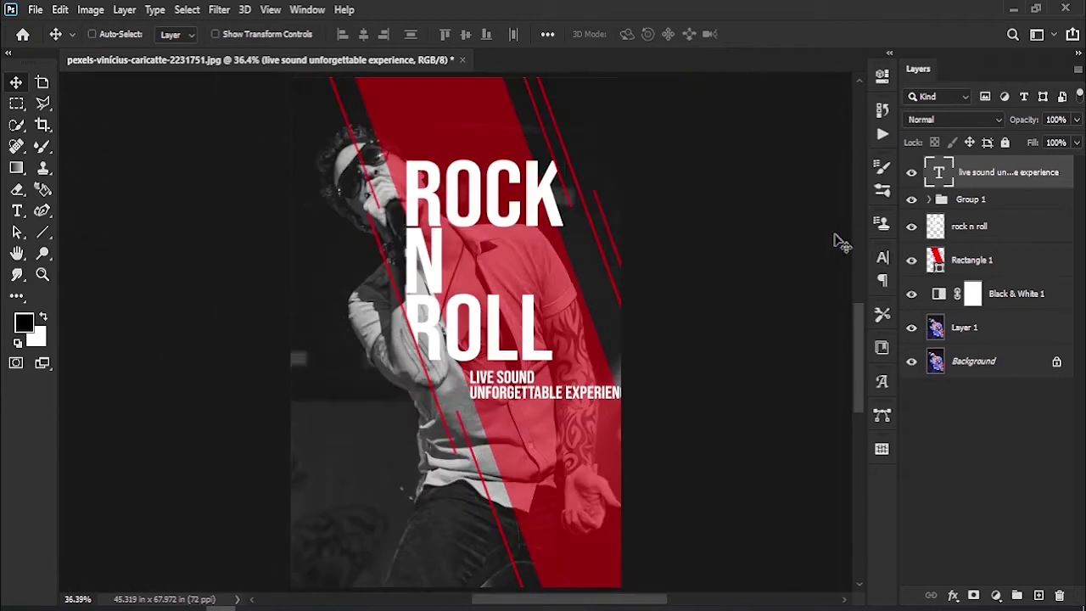
{"action": "left_click_drag", "start_coordinate": [533, 398], "coordinate": [496, 408]}
Enlarge the subtitle text slightly to about 188 pt
{"action": "key", "text": "z"}
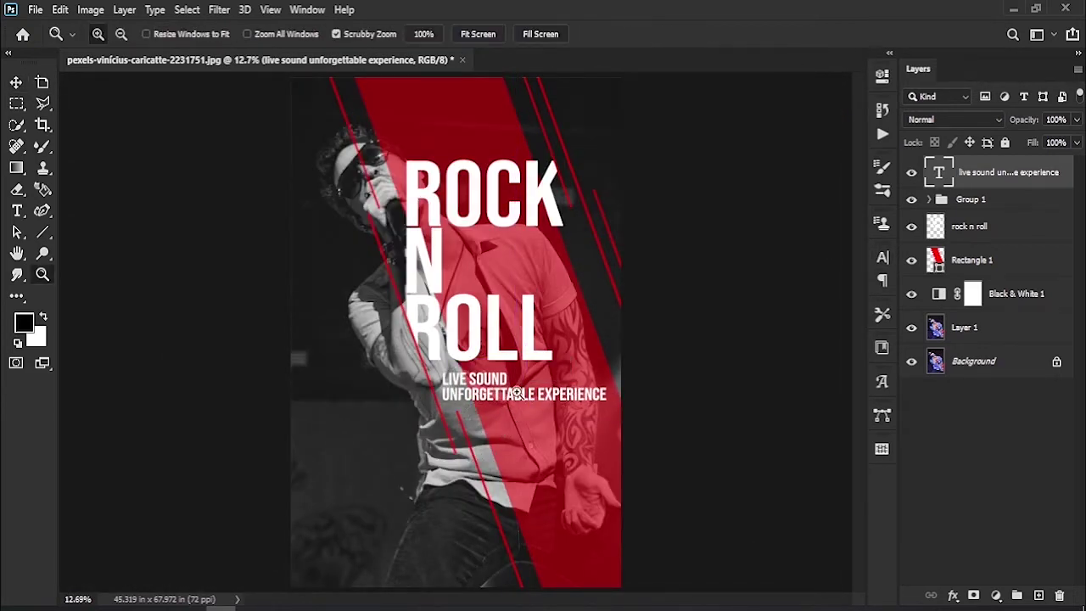
{"action": "left_click", "coordinate": [509, 416]}
{"action": "left_click", "coordinate": [882, 257]}
{"action": "left_click", "coordinate": [793, 300]}
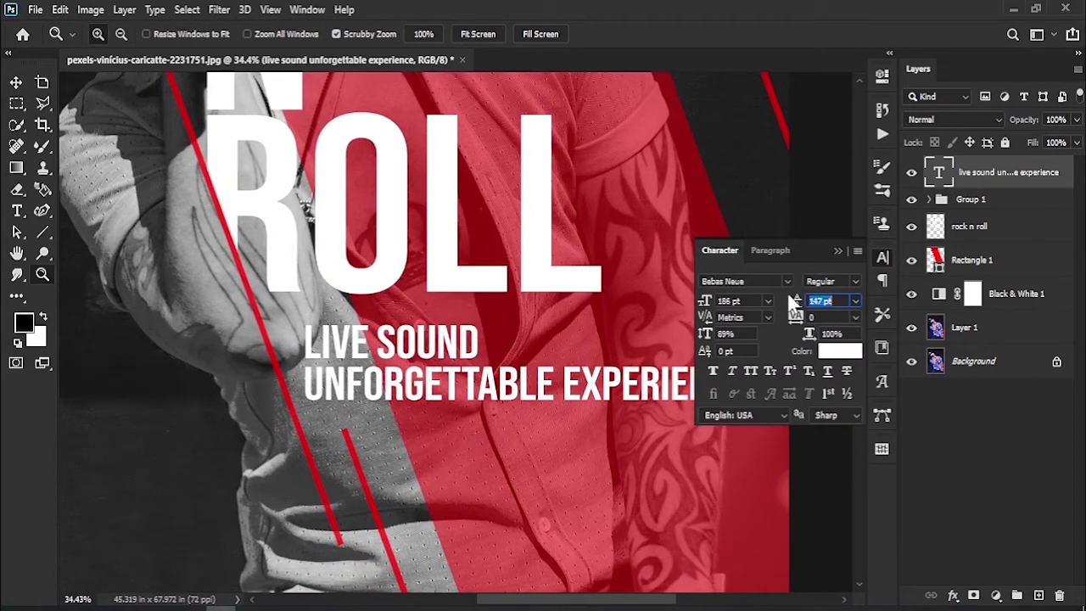
{"action": "left_click_drag", "start_coordinate": [704, 302], "coordinate": [721, 302]}
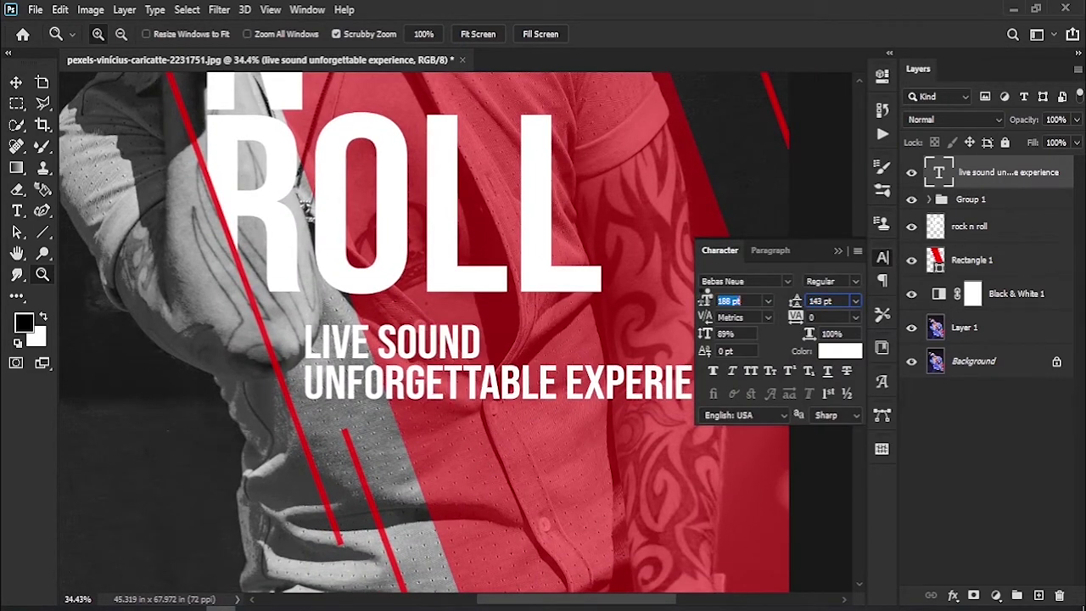
{"action": "left_click", "coordinate": [838, 250]}
Nudge the subtitle into final position under ROLL, then view the poster's lower half
{"action": "left_click", "coordinate": [16, 82]}
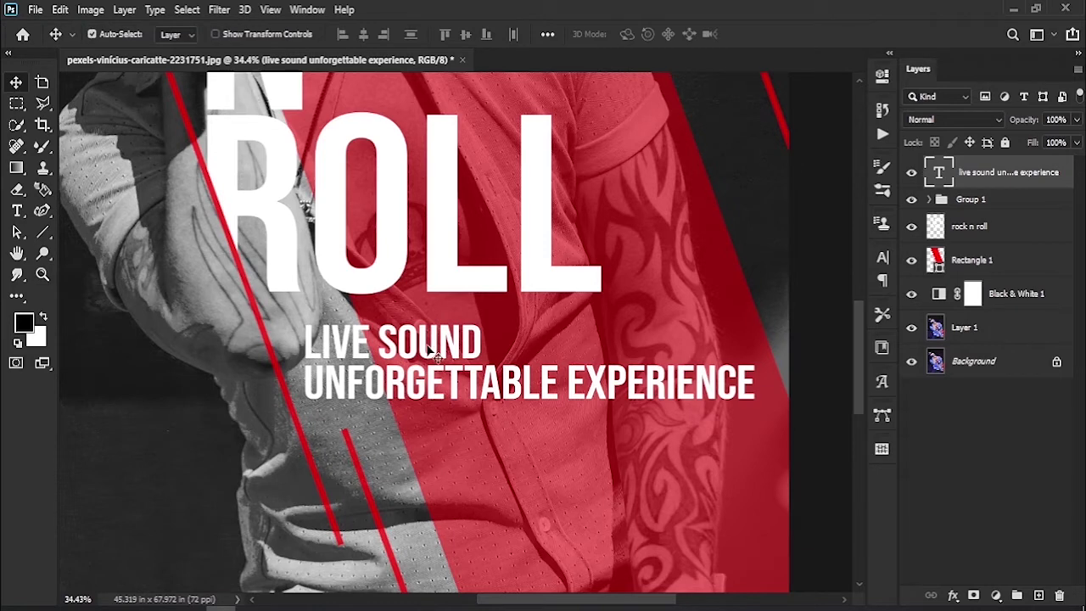
{"action": "left_click_drag", "start_coordinate": [439, 355], "coordinate": [442, 340]}
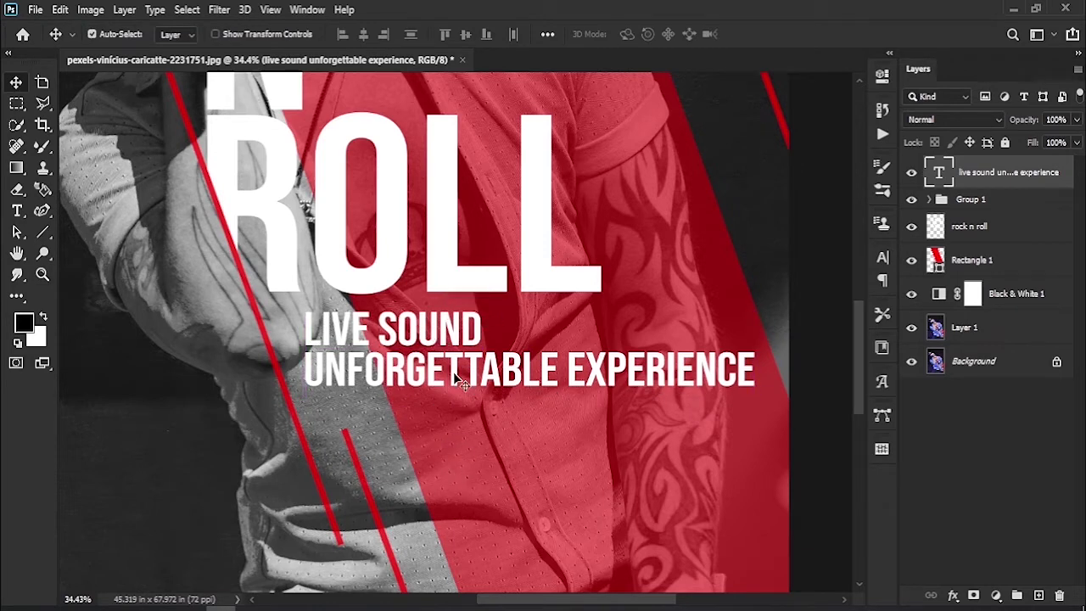
{"action": "left_click_drag", "start_coordinate": [455, 379], "coordinate": [458, 413]}
{"action": "mouse_move", "coordinate": [455, 502]}
{"action": "left_mouse_down"}
{"action": "mouse_move", "coordinate": [467, 429]}
{"action": "mouse_move", "coordinate": [446, 430]}
{"action": "mouse_move", "coordinate": [412, 368]}
{"action": "mouse_move", "coordinate": [351, 213]}
{"action": "left_mouse_up"}
{"action": "key", "text": "z"}
{"action": "left_click_drag", "start_coordinate": [459, 389], "coordinate": [444, 395]}
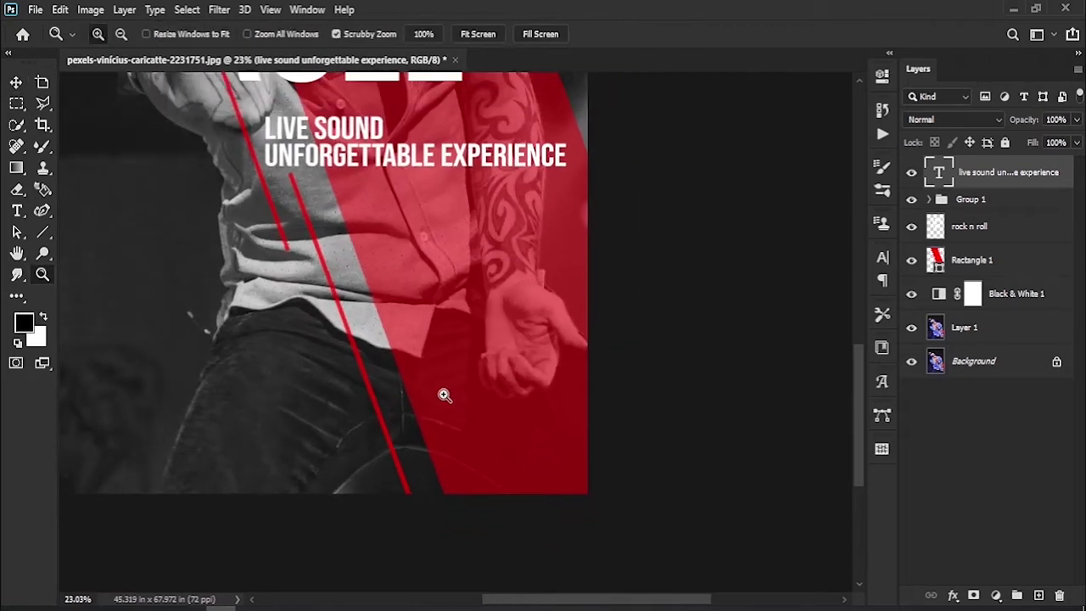
Type FEB 09 as new white text of about 543 pt at the red band's bottom
{"action": "left_click", "coordinate": [23, 208]}
{"action": "left_click", "coordinate": [442, 406]}
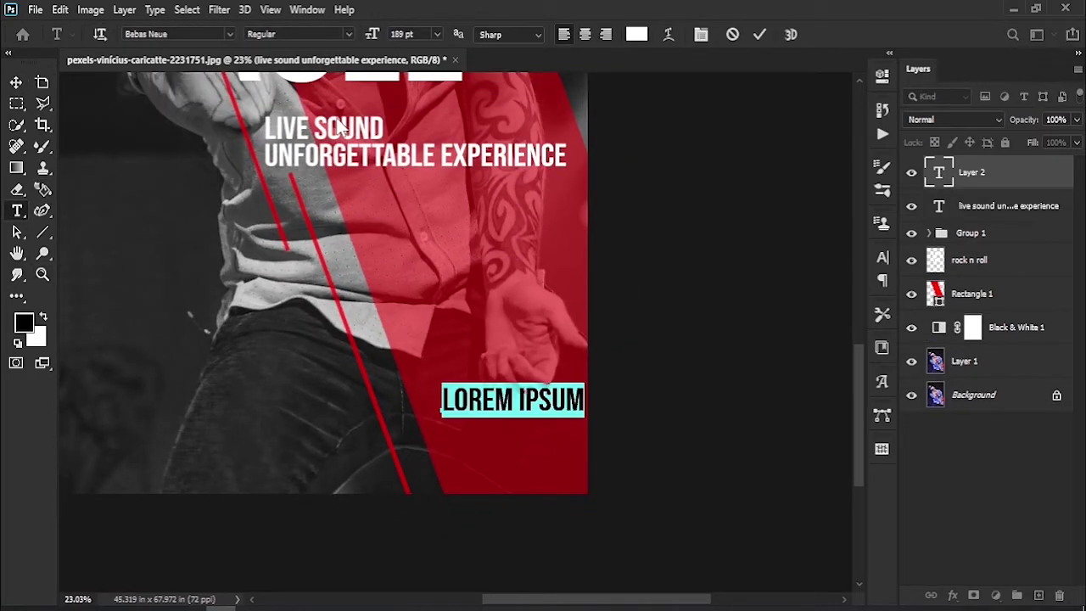
{"action": "left_click_drag", "start_coordinate": [380, 41], "coordinate": [648, 61]}
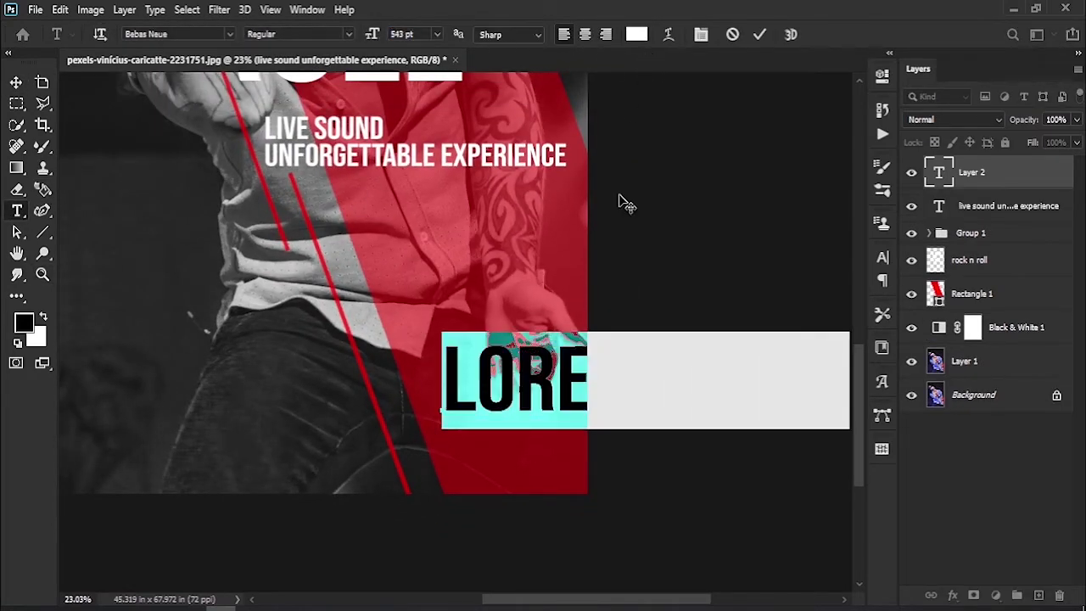
{"action": "type", "text": "FEB "}
{"action": "type", "text": "09"}
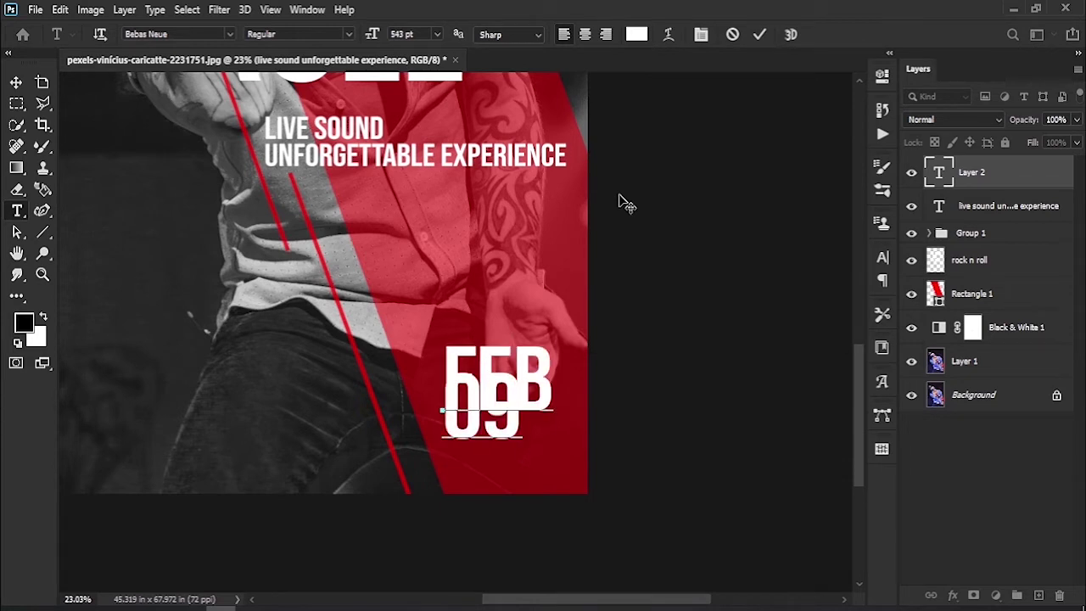
{"action": "left_click", "coordinate": [759, 34]}
Set the date's leading to 429 pt so 09 stacks under FEB, and position it on the band
{"action": "key", "text": "v"}
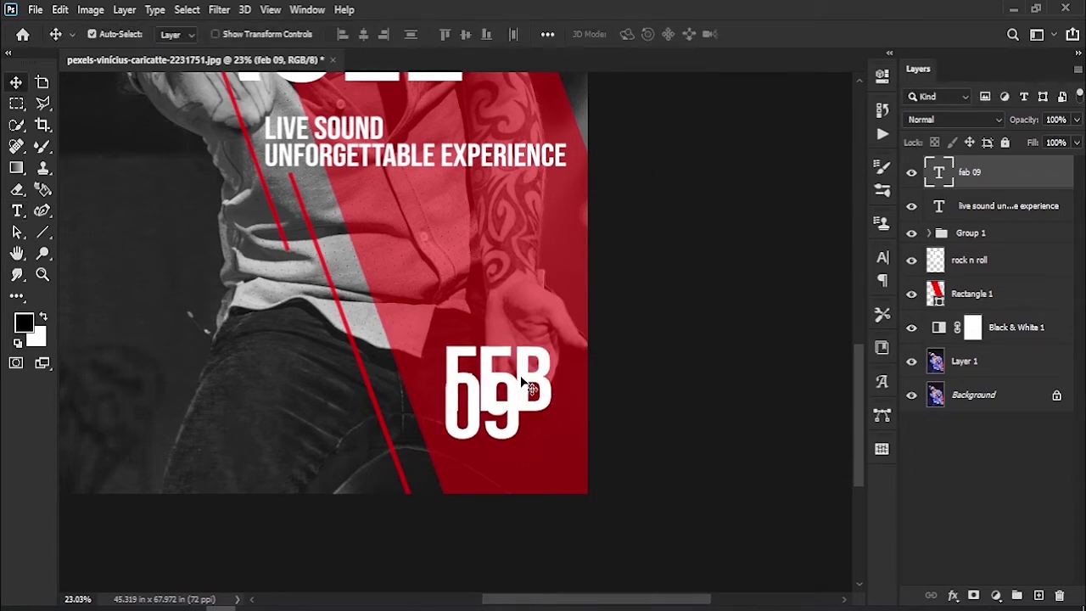
{"action": "left_click_drag", "start_coordinate": [522, 381], "coordinate": [535, 428]}
{"action": "left_click", "coordinate": [882, 258]}
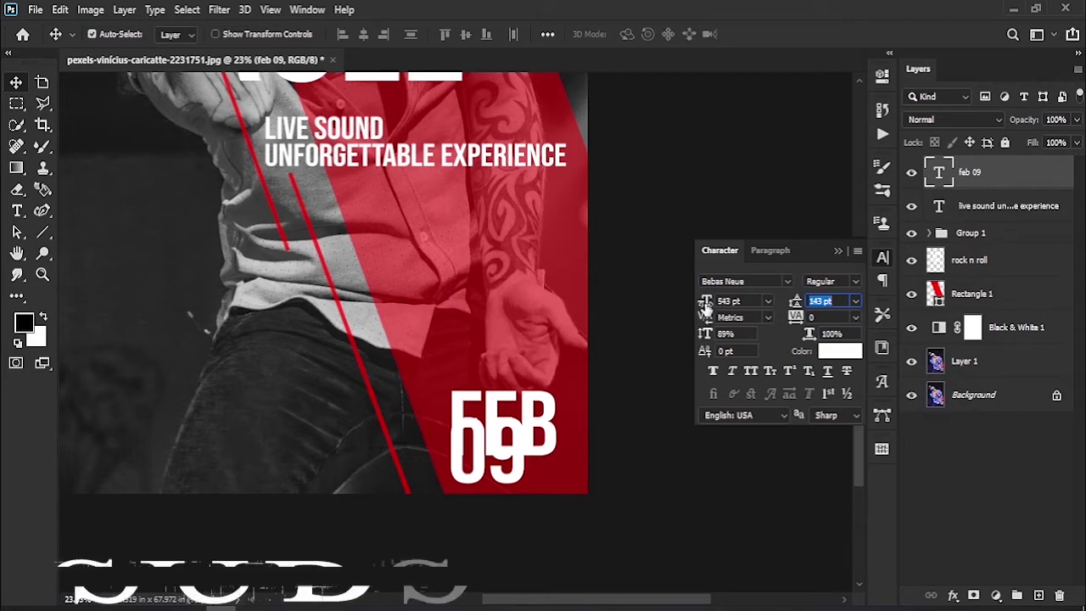
{"action": "left_click_drag", "start_coordinate": [795, 301], "coordinate": [817, 317]}
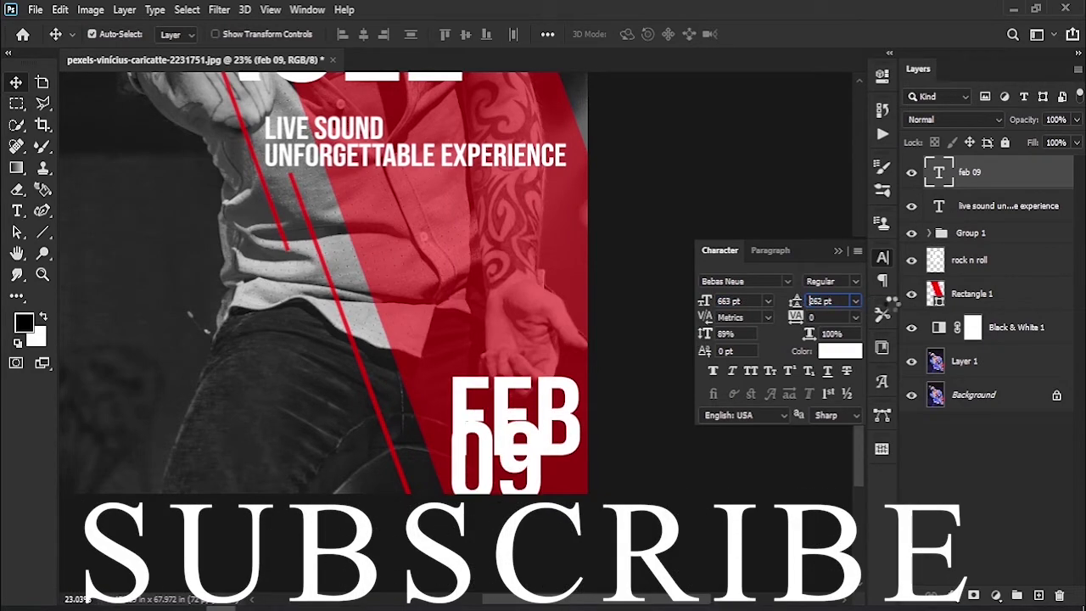
{"action": "left_click_drag", "start_coordinate": [817, 317], "coordinate": [1022, 303]}
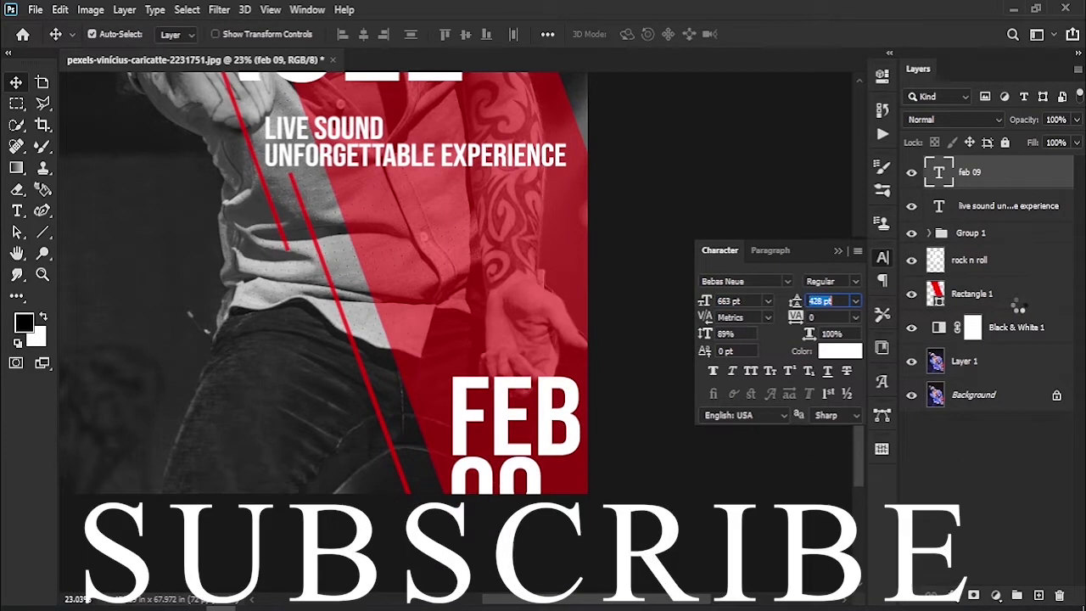
{"action": "left_click_drag", "start_coordinate": [525, 416], "coordinate": [520, 372]}
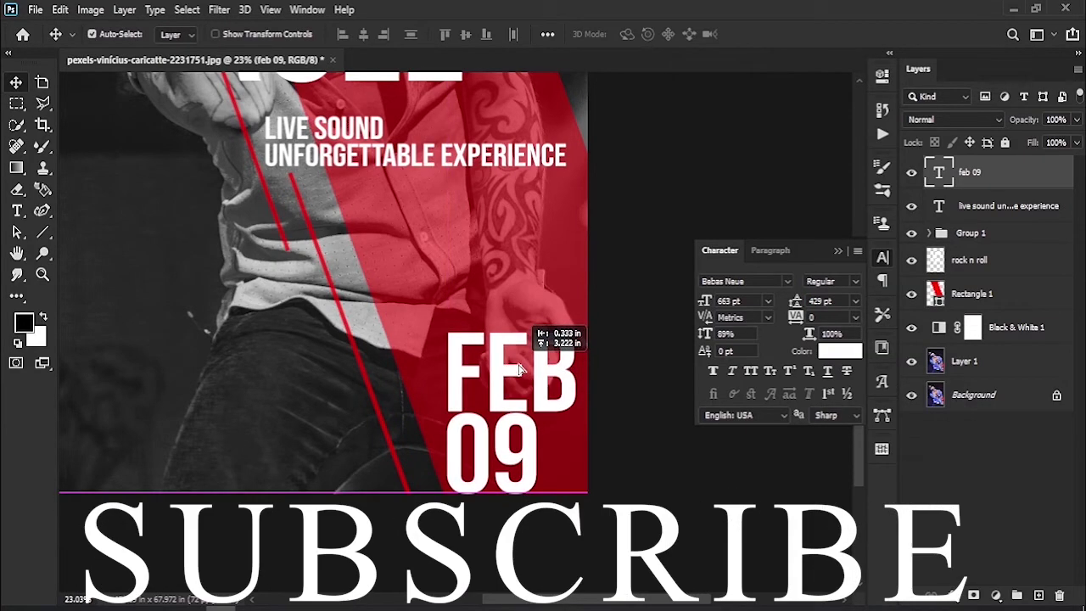
{"action": "left_click_drag", "start_coordinate": [711, 307], "coordinate": [703, 307]}
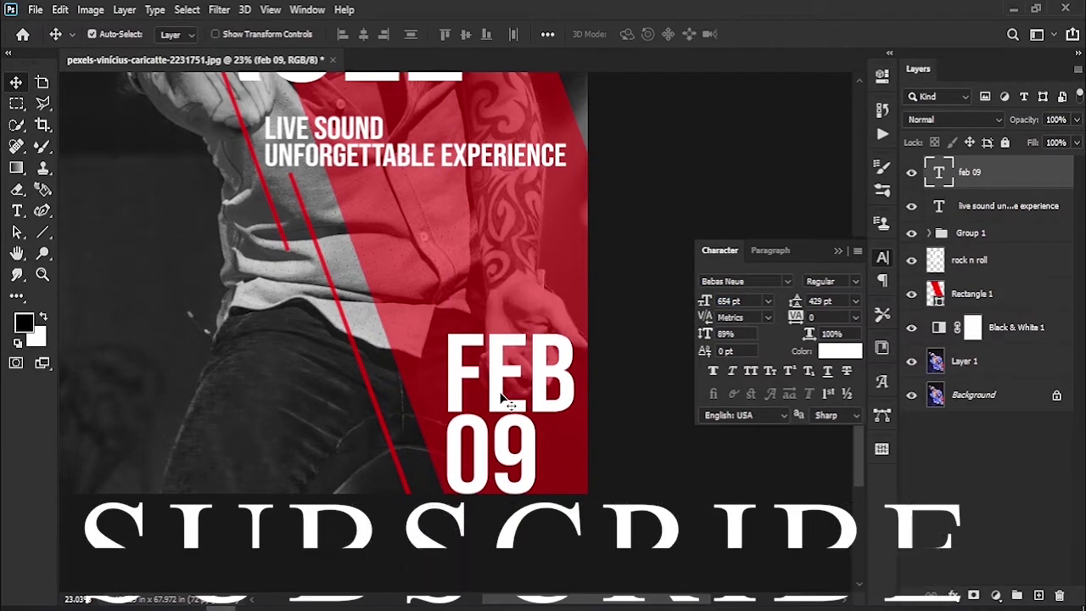
{"action": "left_click", "coordinate": [838, 251]}
{"action": "left_click", "coordinate": [17, 210]}
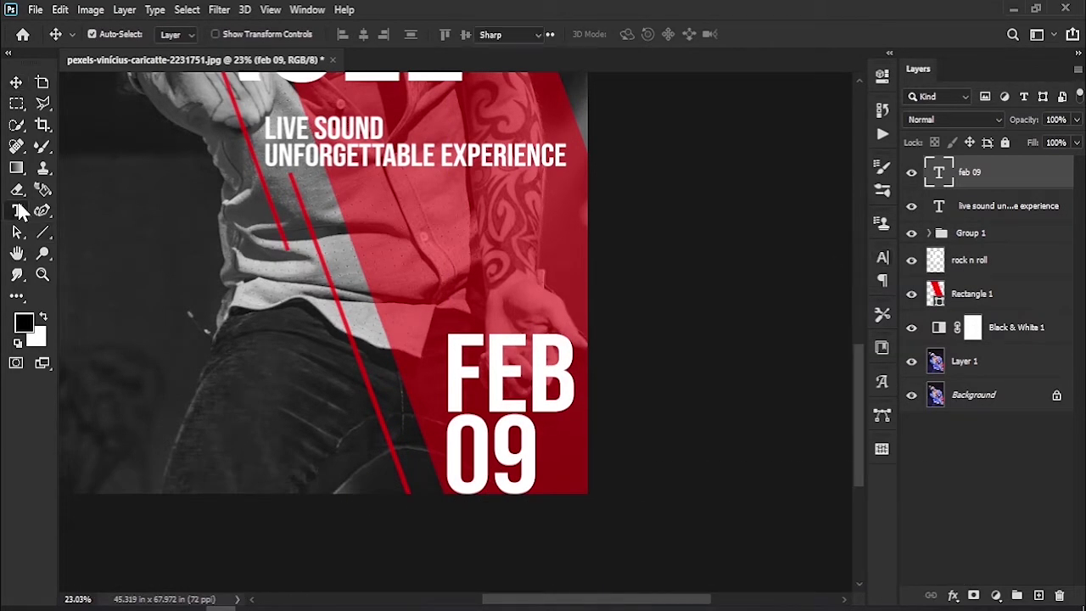
Type TH, halve its size, and drag it beside the 09
{"action": "left_click", "coordinate": [441, 246]}
{"action": "type", "text": "TH"}
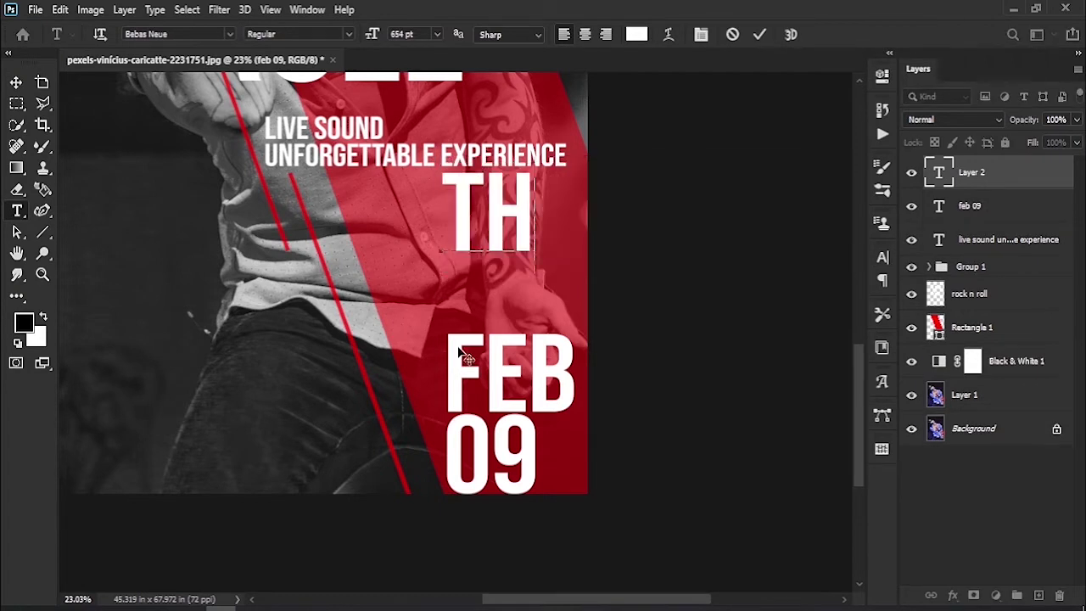
{"action": "key", "text": "ctrl+a"}
{"action": "left_click_drag", "start_coordinate": [371, 34], "coordinate": [117, 81]}
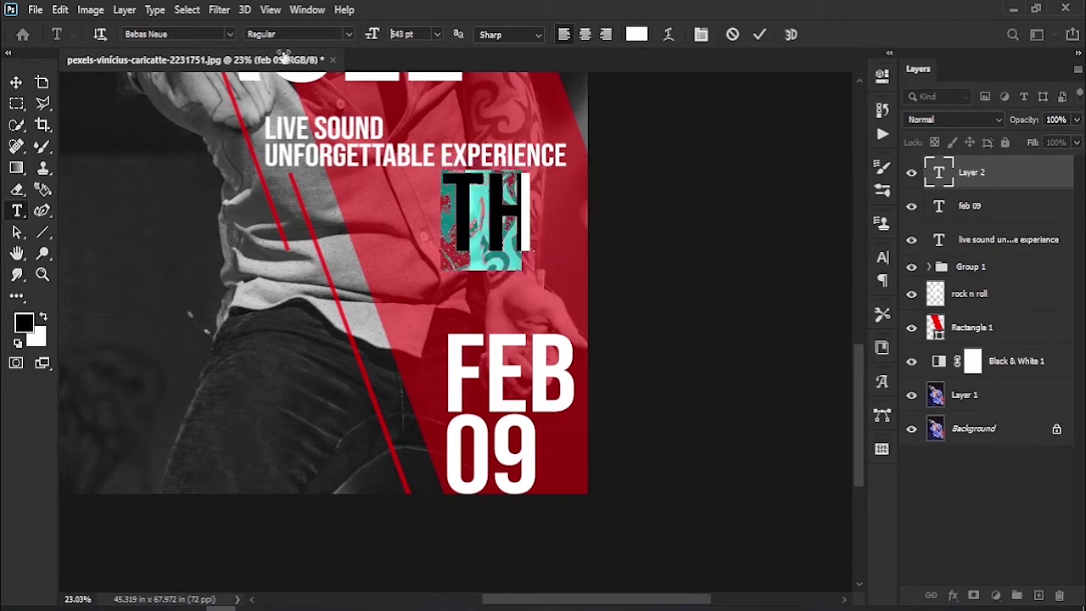
{"action": "left_click_drag", "start_coordinate": [443, 234], "coordinate": [547, 443]}
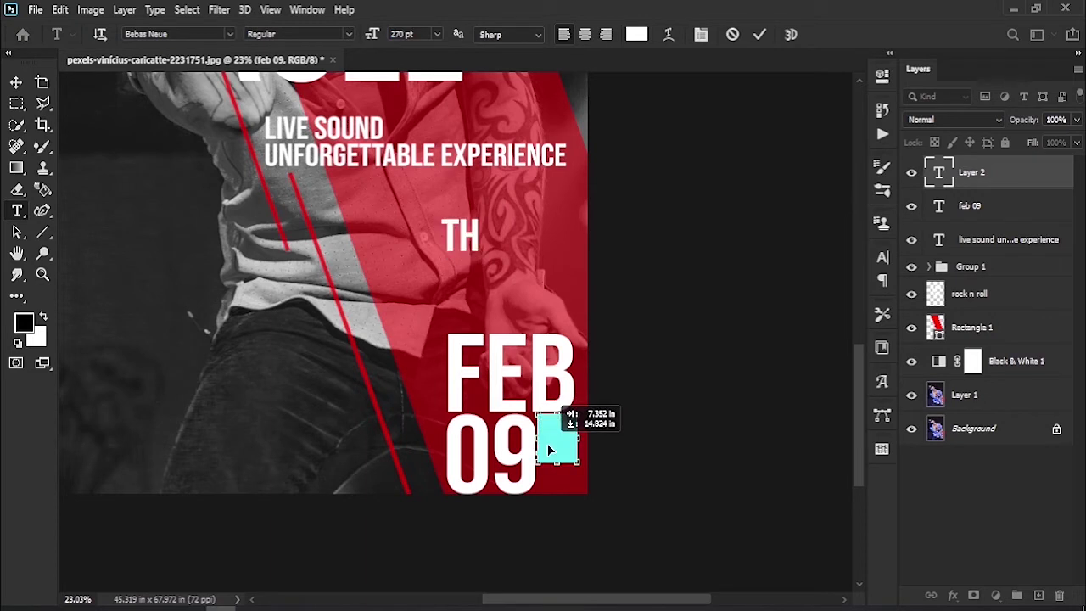
{"action": "left_click_drag", "start_coordinate": [559, 449], "coordinate": [558, 446]}
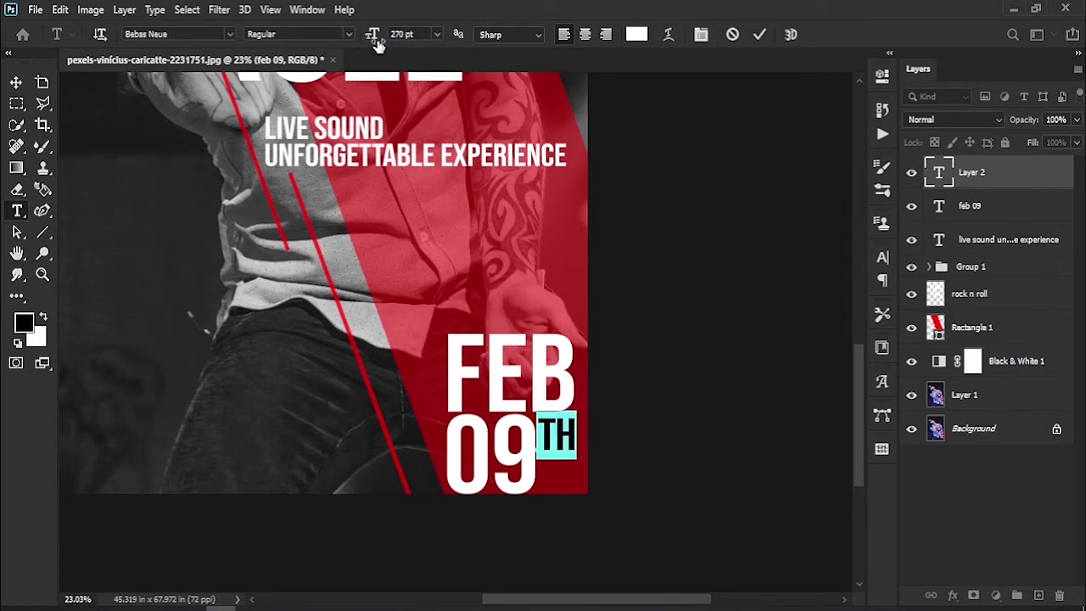
Nudge the TH suffix into place beside 09 and zoom out to the whole poster
{"action": "left_click", "coordinate": [759, 34]}
{"action": "key", "text": "v"}
{"action": "left_click_drag", "start_coordinate": [574, 451], "coordinate": [575, 447]}
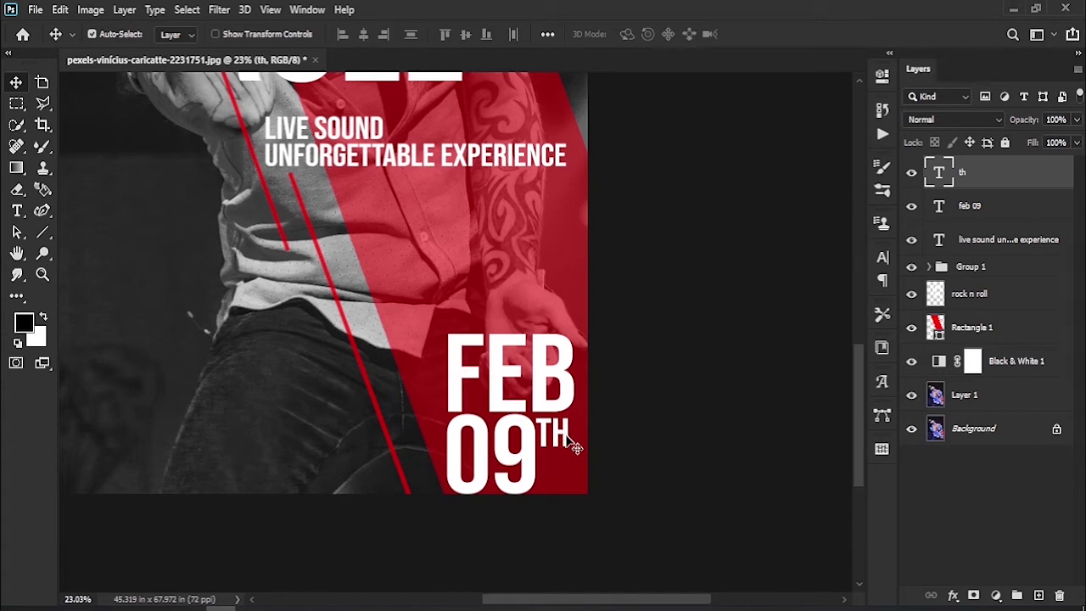
{"action": "key", "text": "z"}
{"action": "mouse_move", "coordinate": [315, 364]}
{"action": "left_mouse_down"}
{"action": "mouse_move", "coordinate": [331, 314]}
{"action": "mouse_move", "coordinate": [459, 370]}
{"action": "left_mouse_up"}
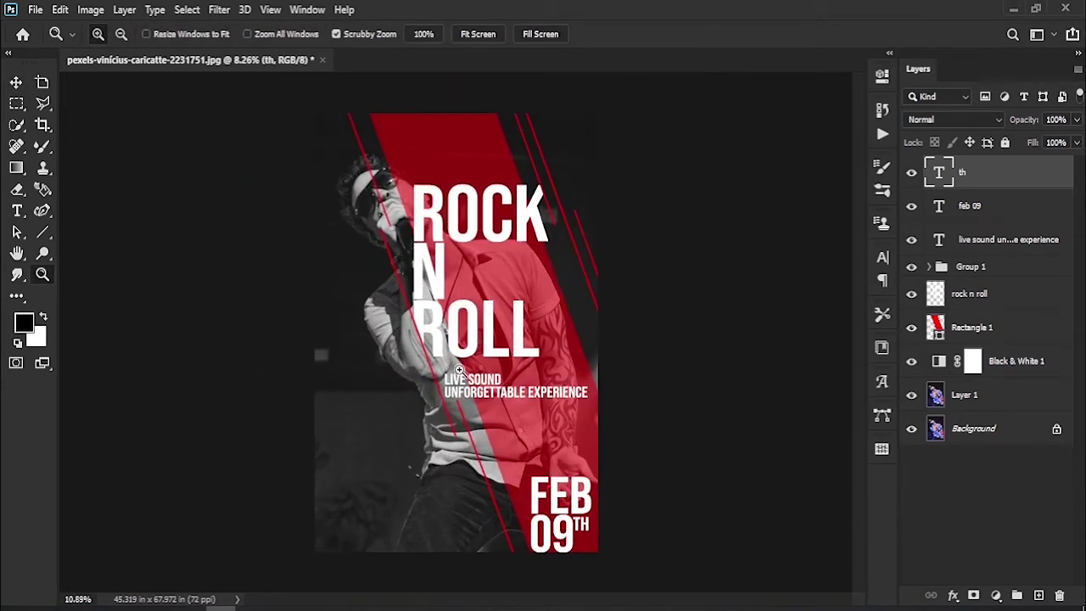
Draw a rectangle with no fill and a white stroke in the poster's lower-left area
{"action": "mouse_move", "coordinate": [431, 497]}
{"action": "left_mouse_down"}
{"action": "mouse_move", "coordinate": [410, 330]}
{"action": "mouse_move", "coordinate": [467, 402]}
{"action": "left_mouse_up"}
{"action": "right_click", "coordinate": [41, 225]}
{"action": "left_click", "coordinate": [130, 229]}
{"action": "left_click", "coordinate": [235, 35]}
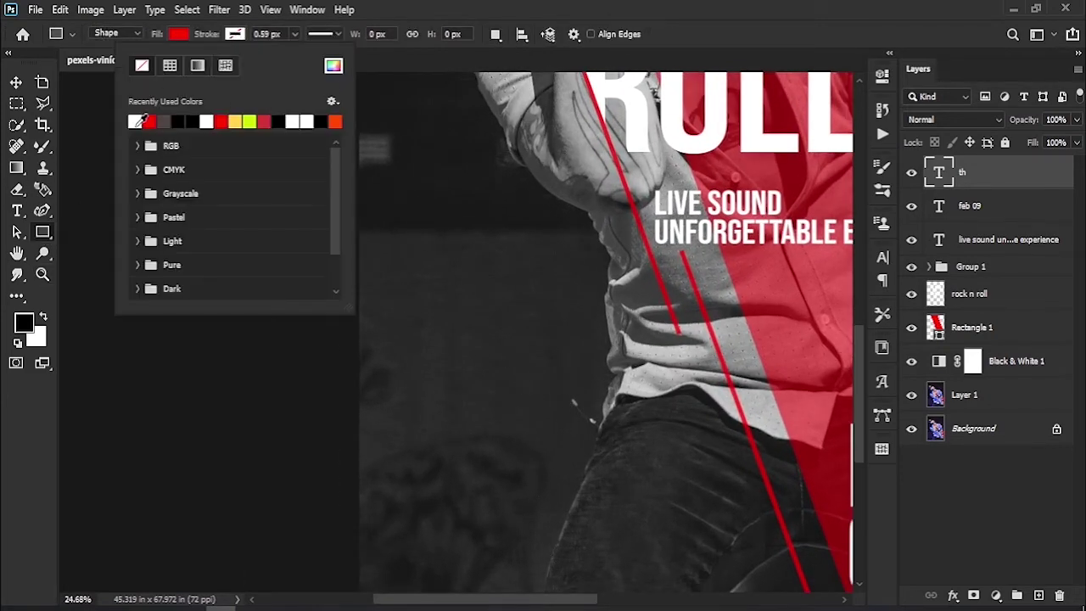
{"action": "left_click", "coordinate": [178, 34]}
{"action": "left_click", "coordinate": [86, 65]}
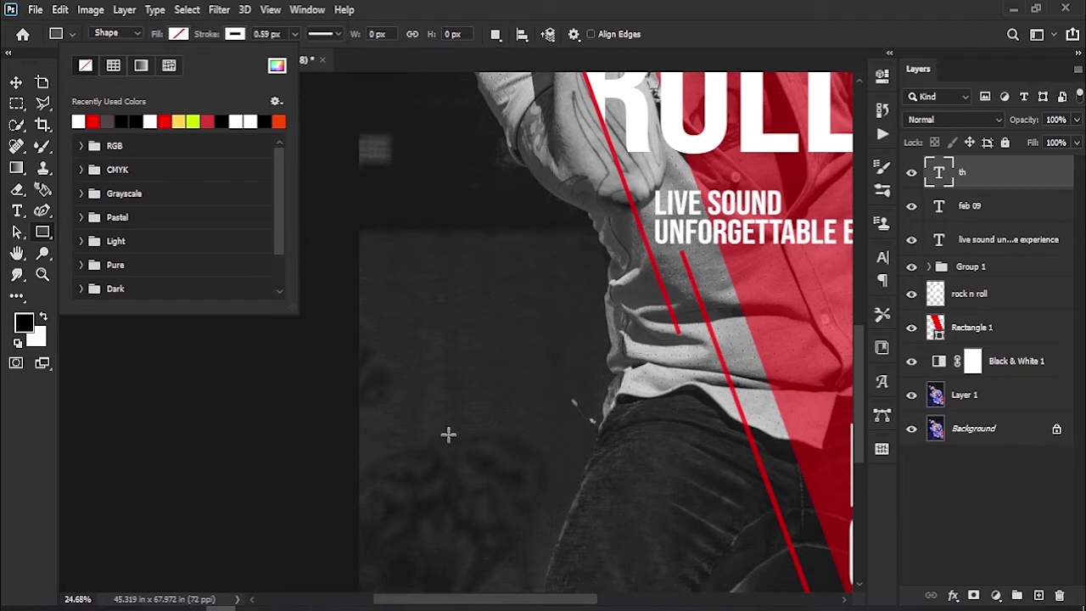
{"action": "key", "text": "Return"}
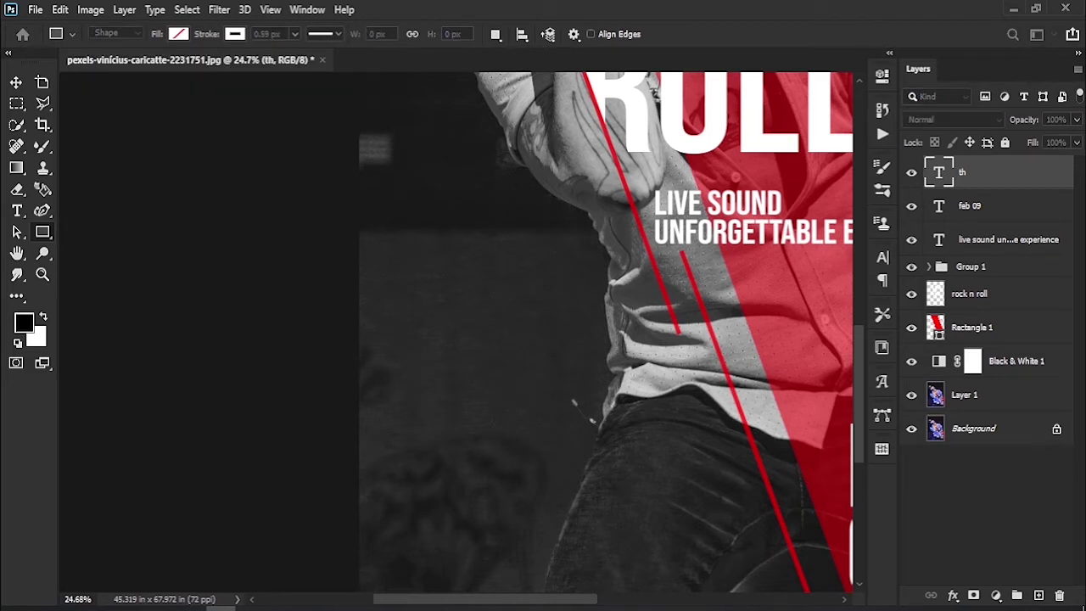
{"action": "left_click_drag", "start_coordinate": [399, 380], "coordinate": [620, 526]}
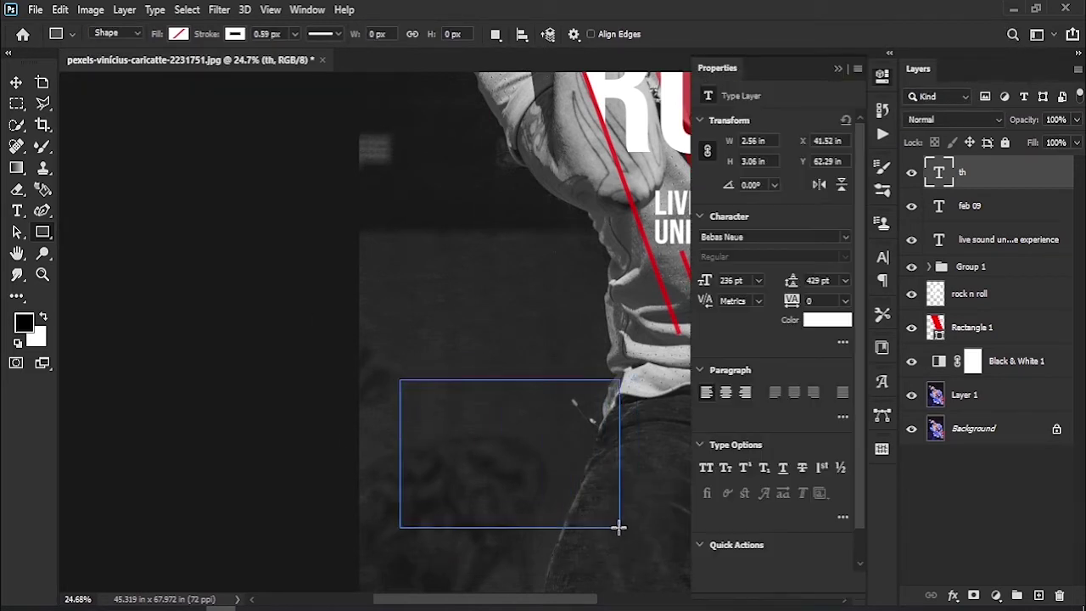
Thicken the rectangle's white stroke to about 25 px
{"action": "left_click", "coordinate": [794, 172]}
{"action": "mouse_move", "coordinate": [790, 190]}
{"action": "left_mouse_down"}
{"action": "mouse_move", "coordinate": [835, 209]}
{"action": "mouse_move", "coordinate": [823, 192]}
{"action": "left_mouse_up"}
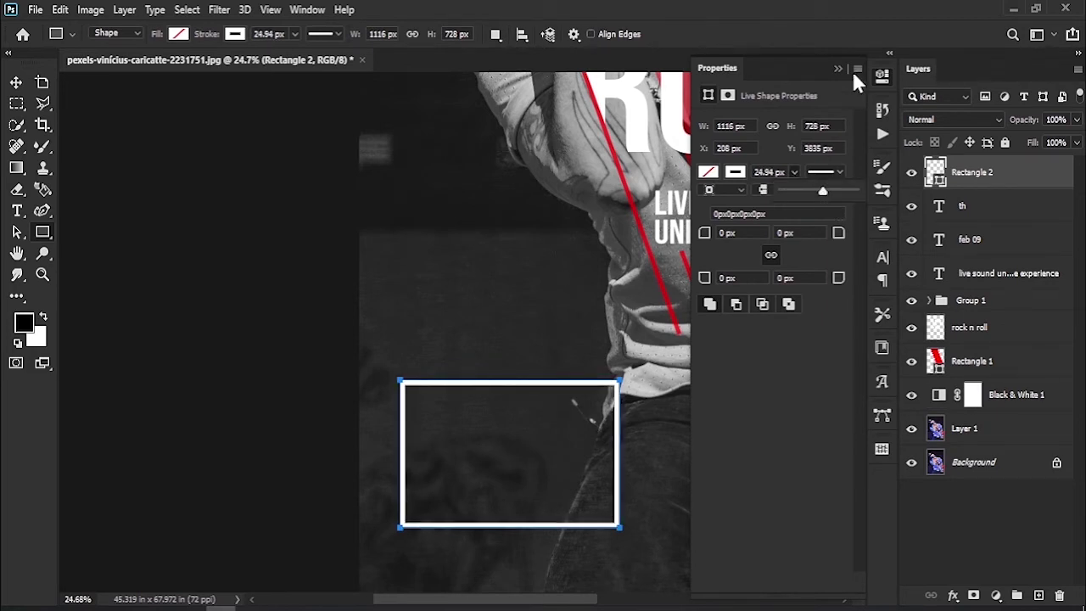
{"action": "left_click", "coordinate": [840, 71]}
{"action": "left_click", "coordinate": [16, 211]}
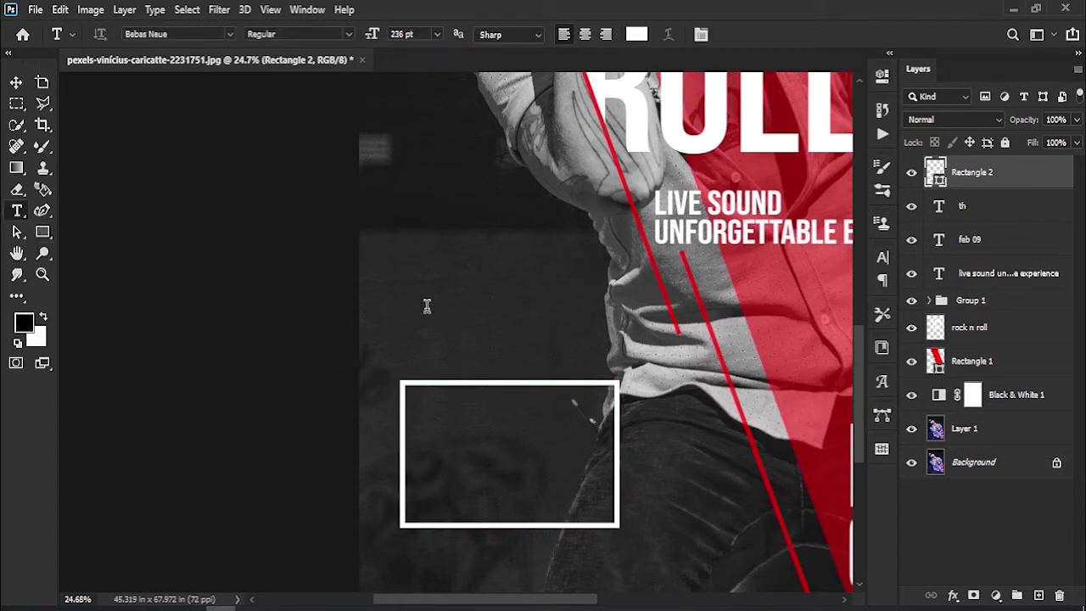
Add a large LOREM IPSUM title and a much smaller LOREM IPSUM line inside the white frame
{"action": "left_click", "coordinate": [426, 306]}
{"action": "left_click_drag", "start_coordinate": [519, 303], "coordinate": [526, 424]}
{"action": "left_click", "coordinate": [760, 36]}
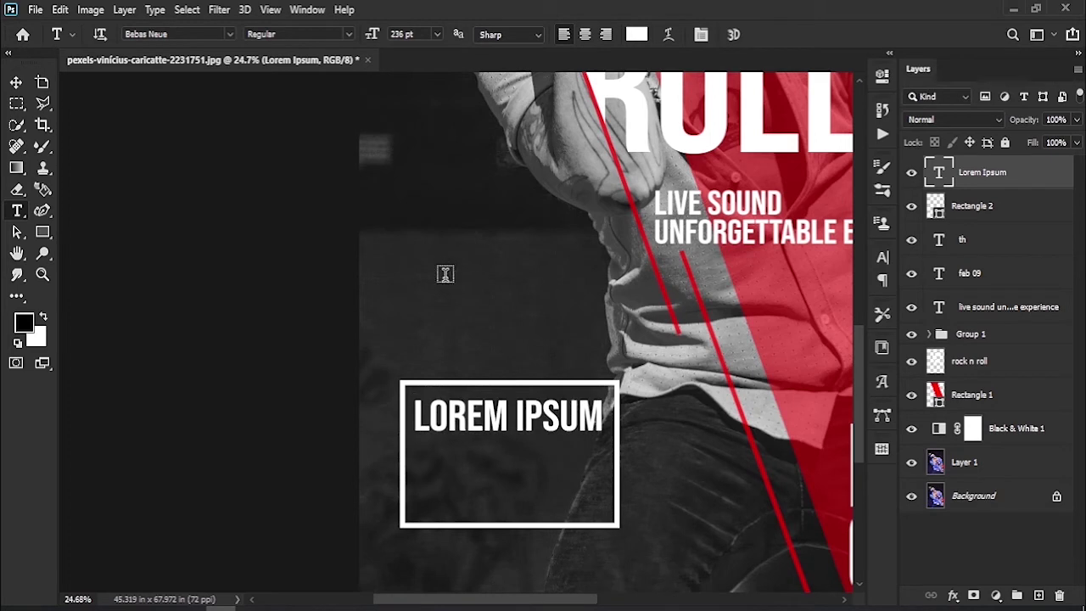
{"action": "left_click", "coordinate": [441, 288]}
{"action": "left_click_drag", "start_coordinate": [373, 34], "coordinate": [213, 64]}
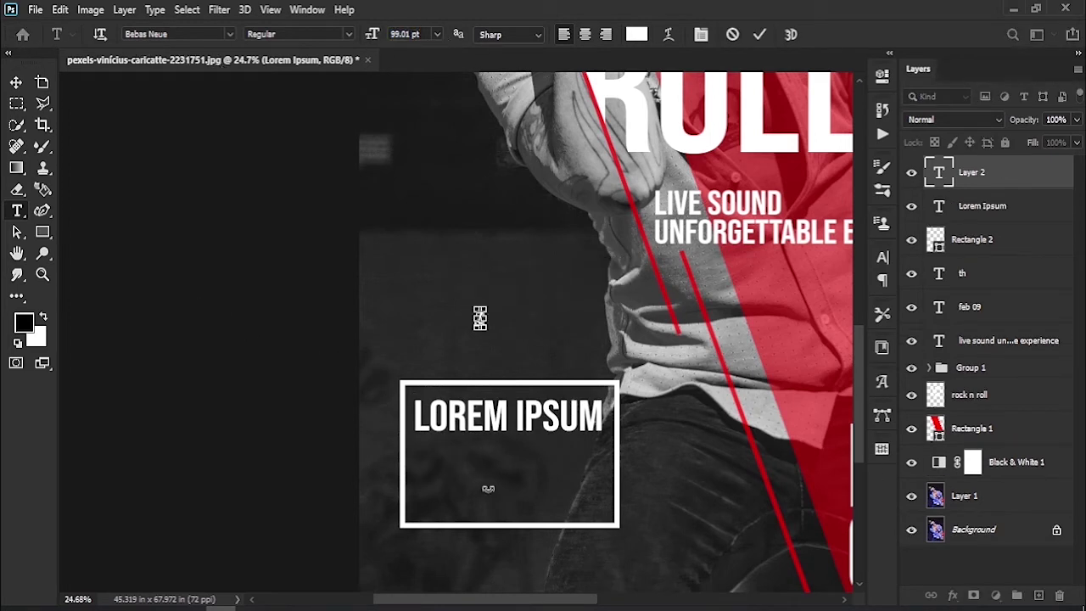
{"action": "left_click_drag", "start_coordinate": [533, 318], "coordinate": [575, 452]}
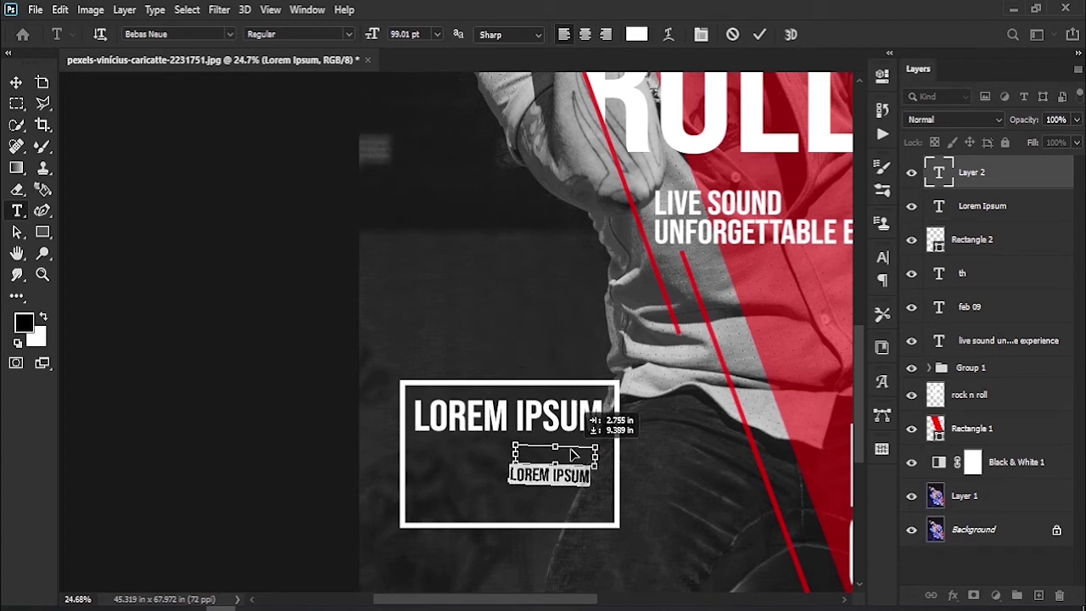
{"action": "left_click", "coordinate": [759, 36]}
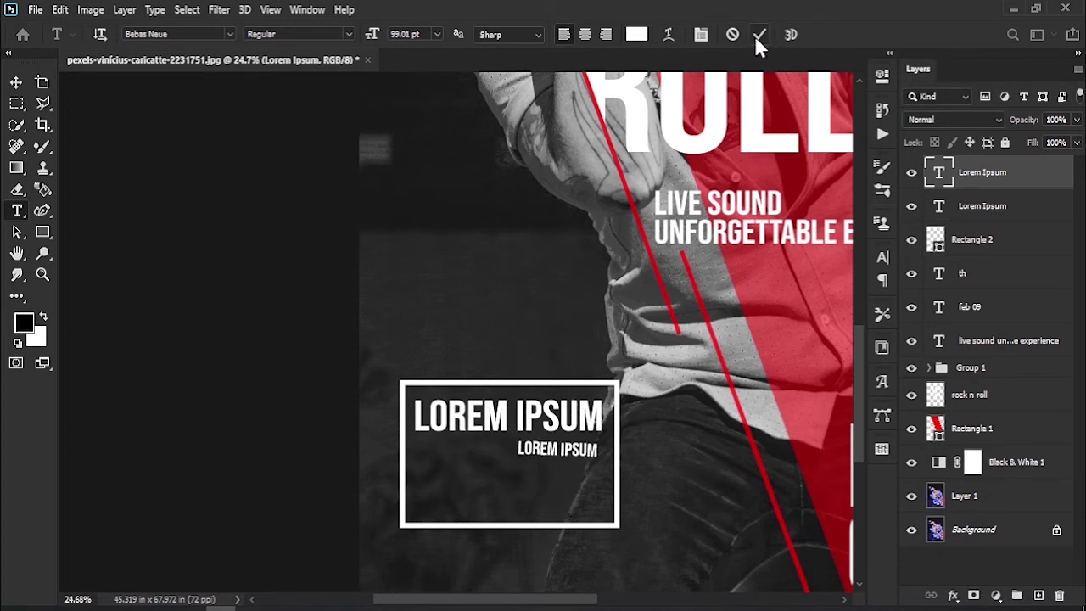
Shorten the white frame by raising its bottom edge, then zoom out to the whole poster
{"action": "left_click", "coordinate": [14, 82]}
{"action": "left_click", "coordinate": [409, 523]}
{"action": "key", "text": "ctrl+t"}
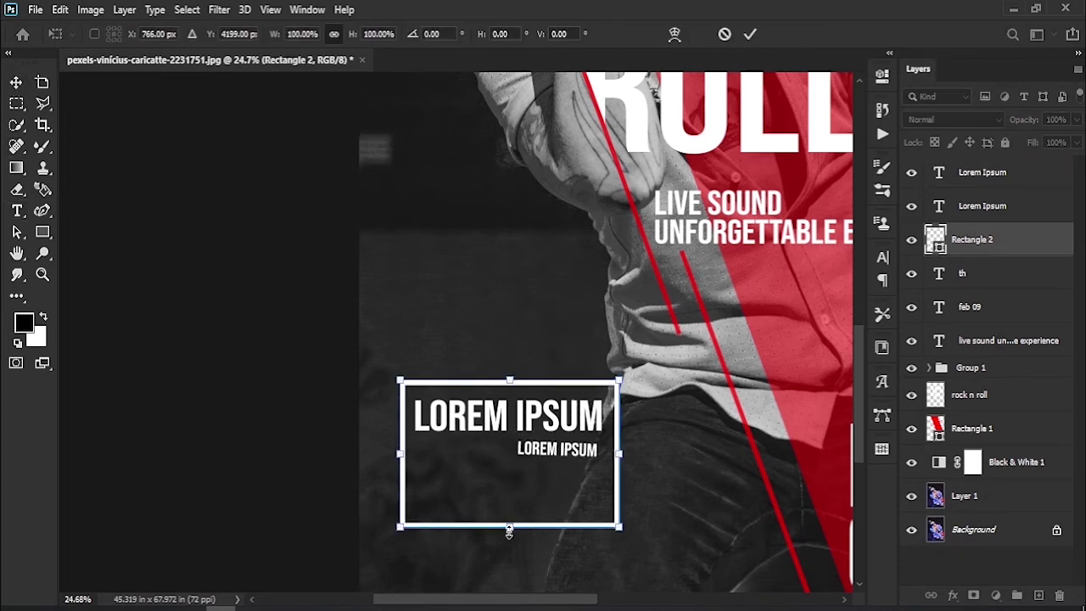
{"action": "left_click_drag", "start_coordinate": [509, 531], "coordinate": [507, 484]}
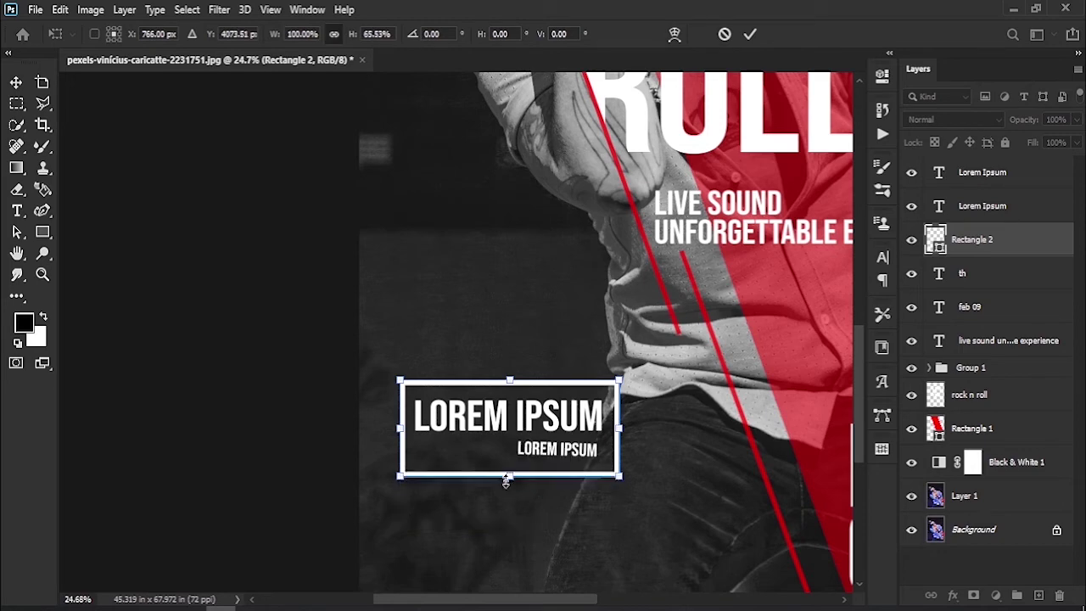
{"action": "left_click", "coordinate": [749, 34]}
{"action": "key", "text": "z"}
{"action": "left_click_drag", "start_coordinate": [606, 382], "coordinate": [383, 462]}
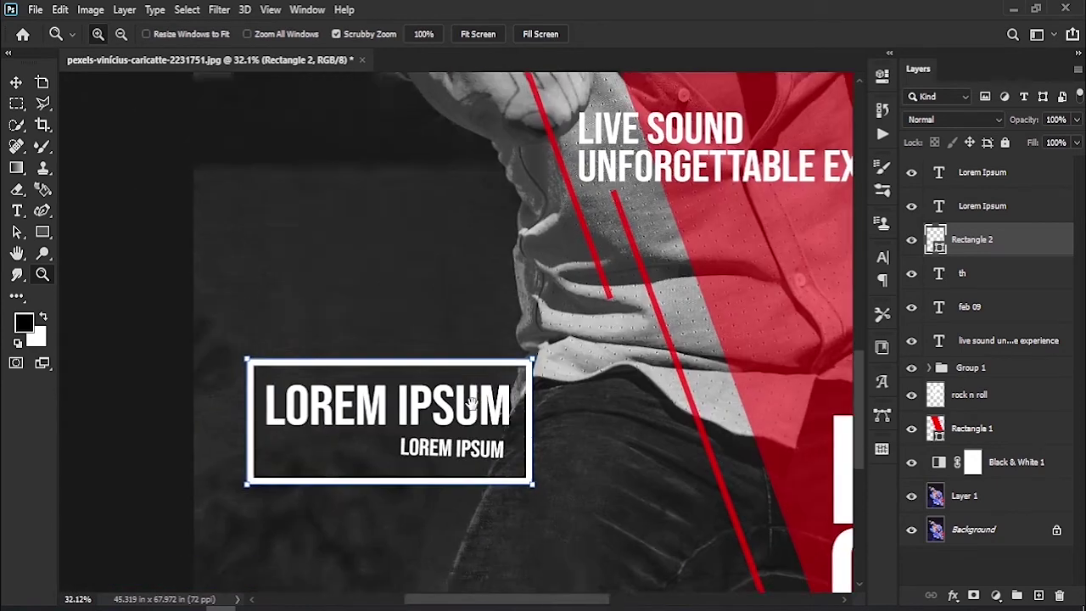
Shrink the large LOREM IPSUM to 223 pt and shift both text lines up and right
{"action": "left_click_drag", "start_coordinate": [383, 461], "coordinate": [450, 462]}
{"action": "key", "text": "v"}
{"action": "left_click", "coordinate": [467, 388]}
{"action": "left_click", "coordinate": [882, 256]}
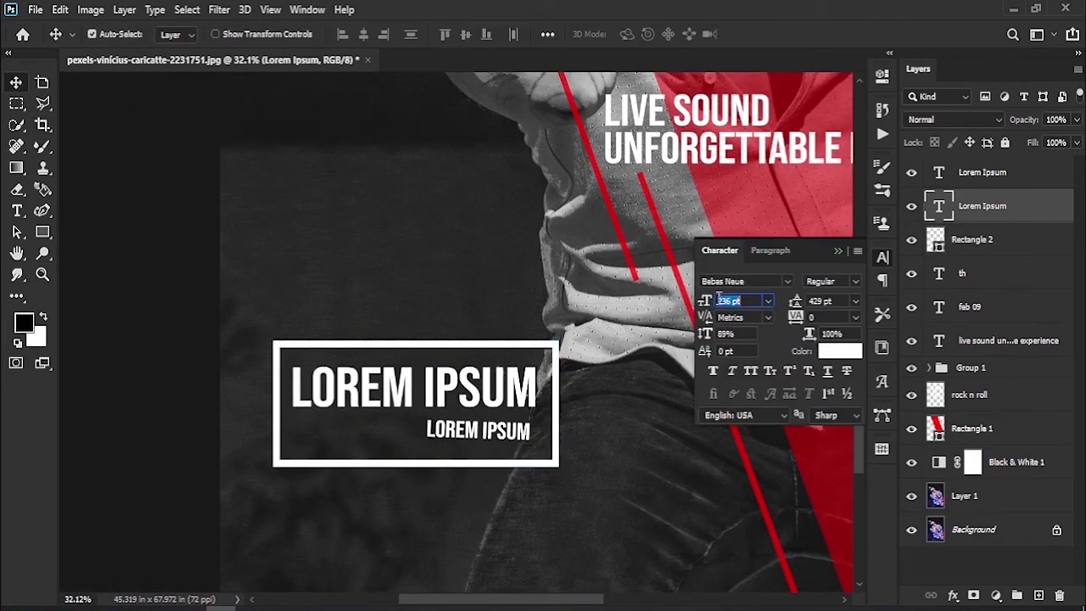
{"action": "left_click_drag", "start_coordinate": [706, 301], "coordinate": [698, 301]}
{"action": "left_click_drag", "start_coordinate": [471, 404], "coordinate": [491, 395]}
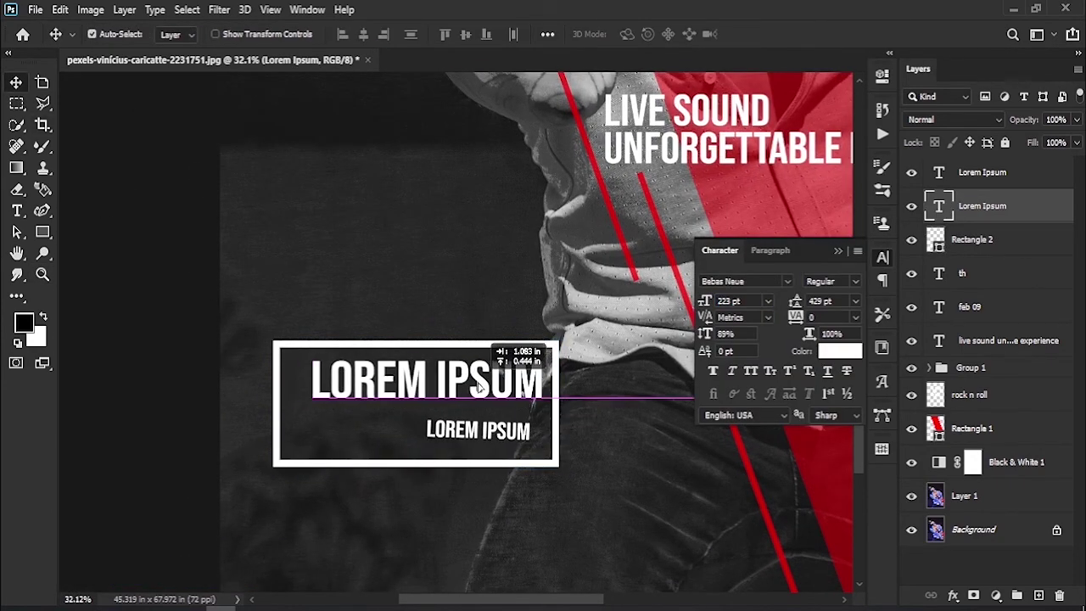
{"action": "left_click_drag", "start_coordinate": [511, 442], "coordinate": [523, 432]}
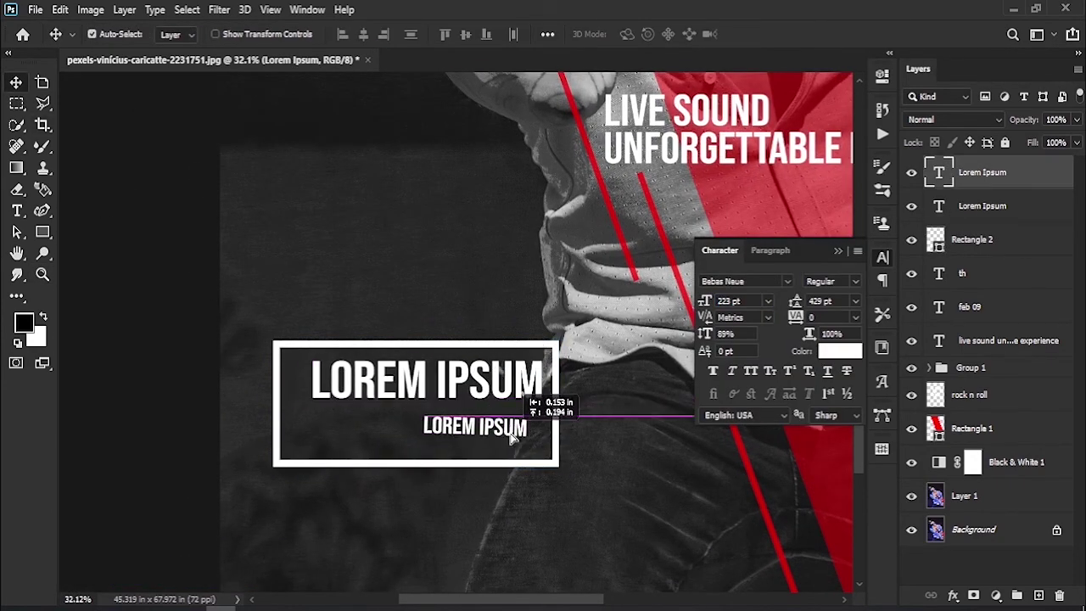
Scale the white frame snugly around the LOREM IPSUM text and zoom out to the poster
{"action": "left_click", "coordinate": [286, 458]}
{"action": "key", "text": "ctrl+t"}
{"action": "left_click_drag", "start_coordinate": [273, 463], "coordinate": [301, 450]}
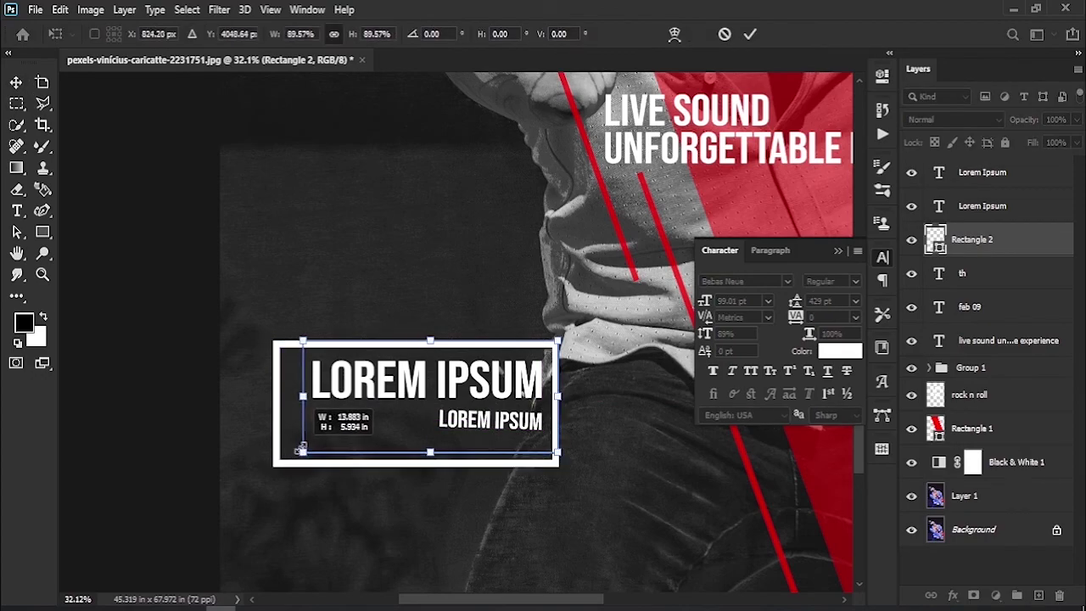
{"action": "left_click_drag", "start_coordinate": [302, 449], "coordinate": [292, 457]}
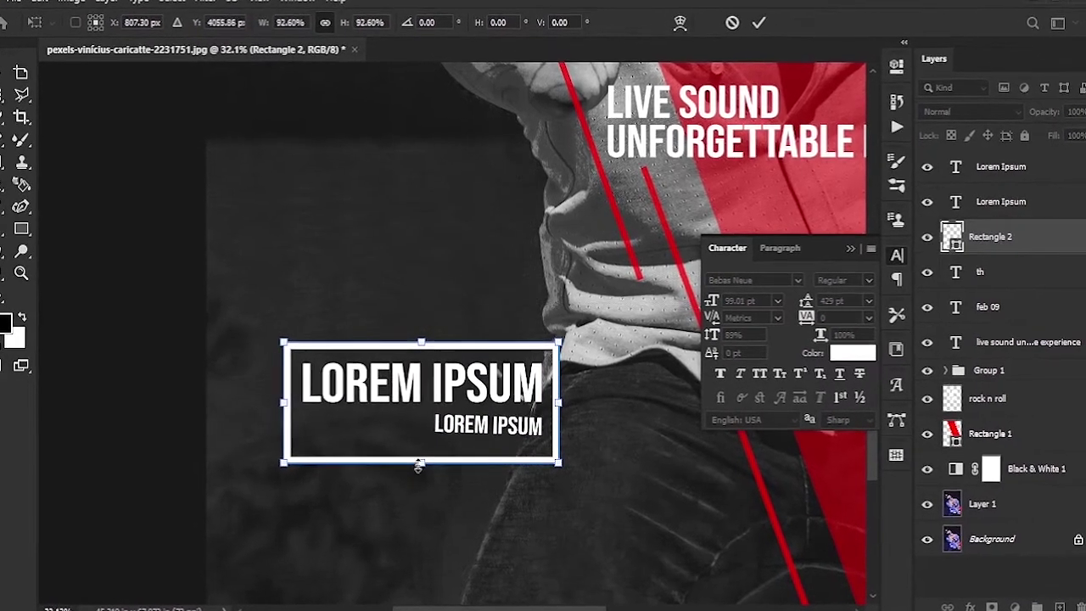
{"action": "left_click", "coordinate": [758, 23]}
{"action": "key", "text": "z"}
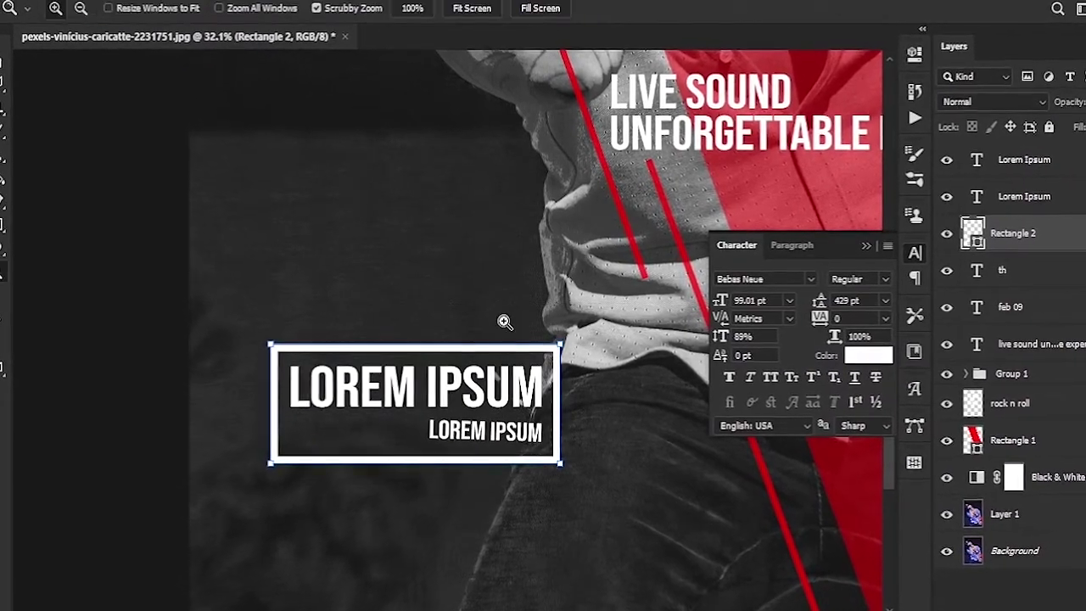
{"action": "left_click_drag", "start_coordinate": [504, 321], "coordinate": [340, 356]}
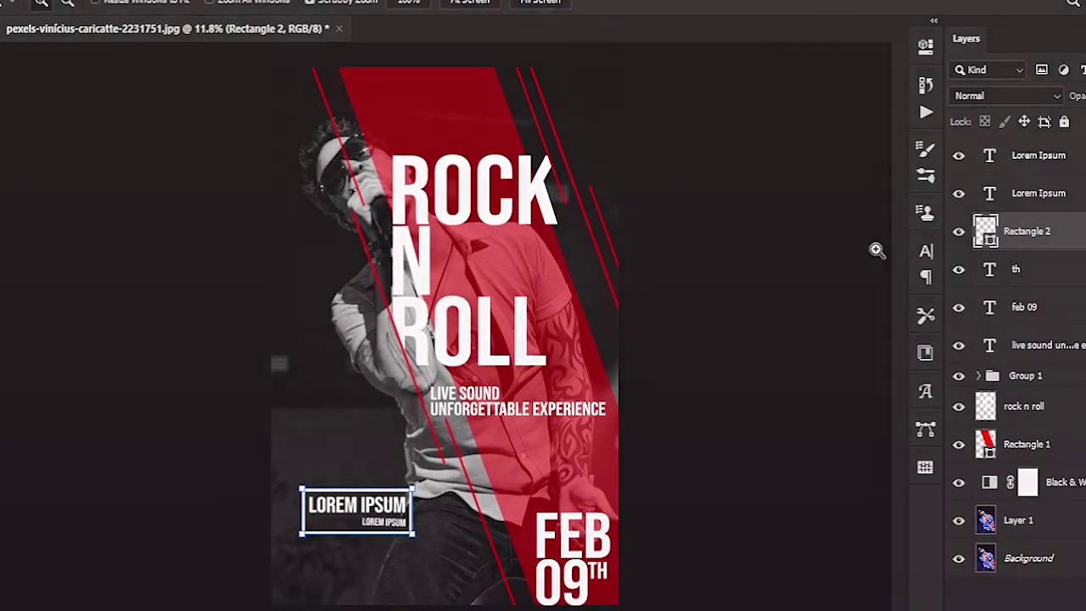